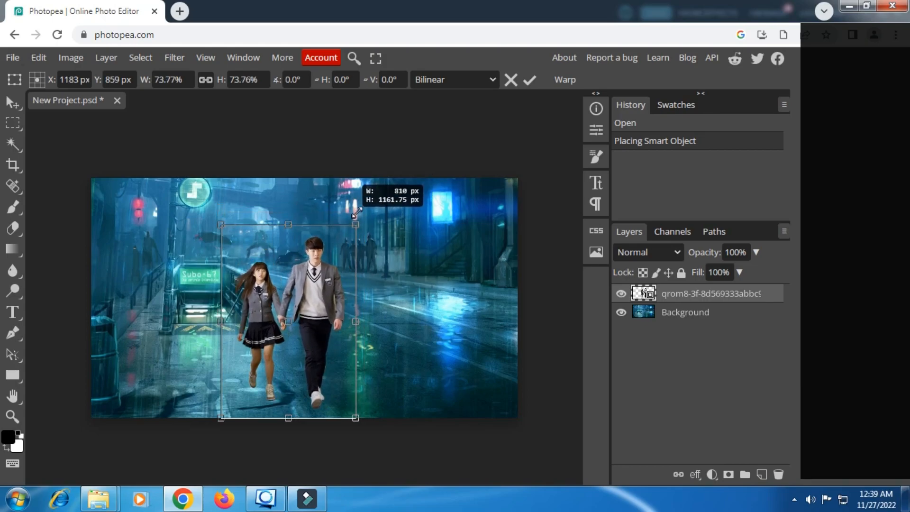
Reposition the couple cutout near the centre of the street, scale it down slightly, and apply the transform.
{"action": "left_click_drag", "start_coordinate": [325, 341], "coordinate": [367, 317]}
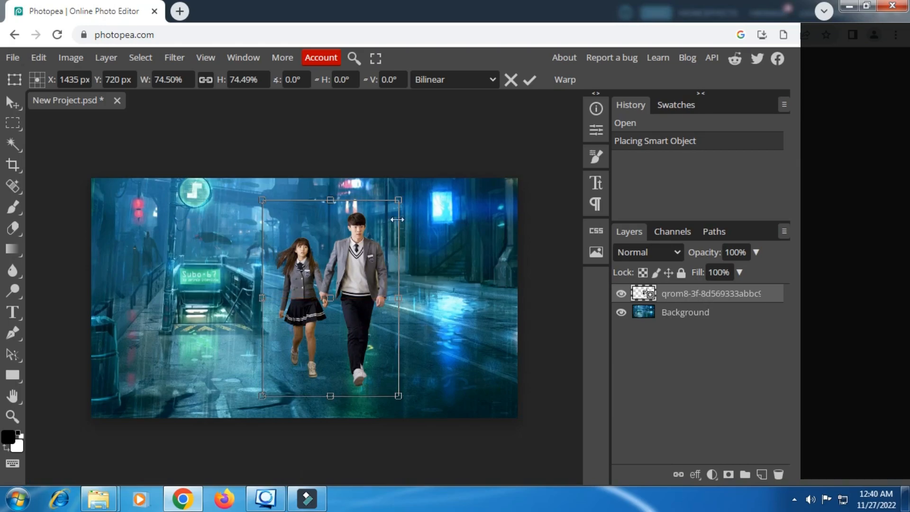
{"action": "left_click_drag", "start_coordinate": [400, 201], "coordinate": [396, 204]}
{"action": "left_click", "coordinate": [525, 80]}
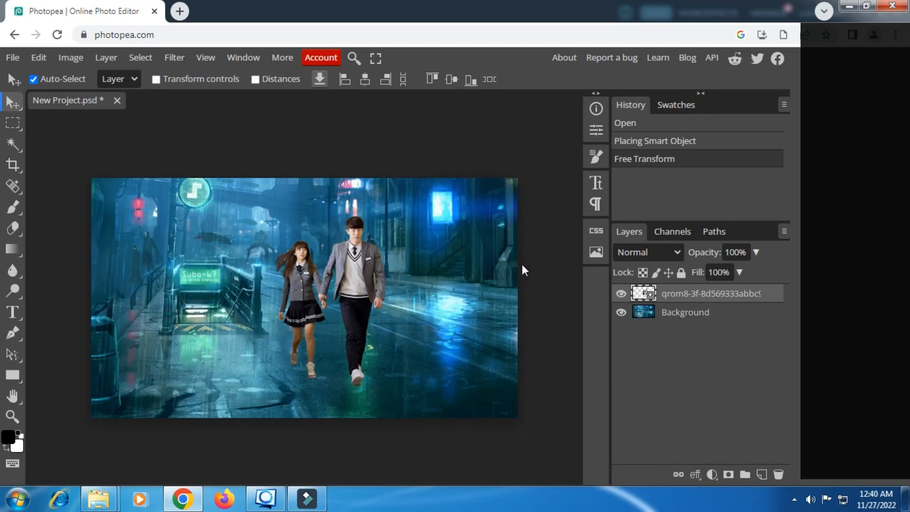
Add a Brightness/Contrast adjustment with brightness -95 above the couple and clip it to their layer.
{"action": "left_click", "coordinate": [712, 474]}
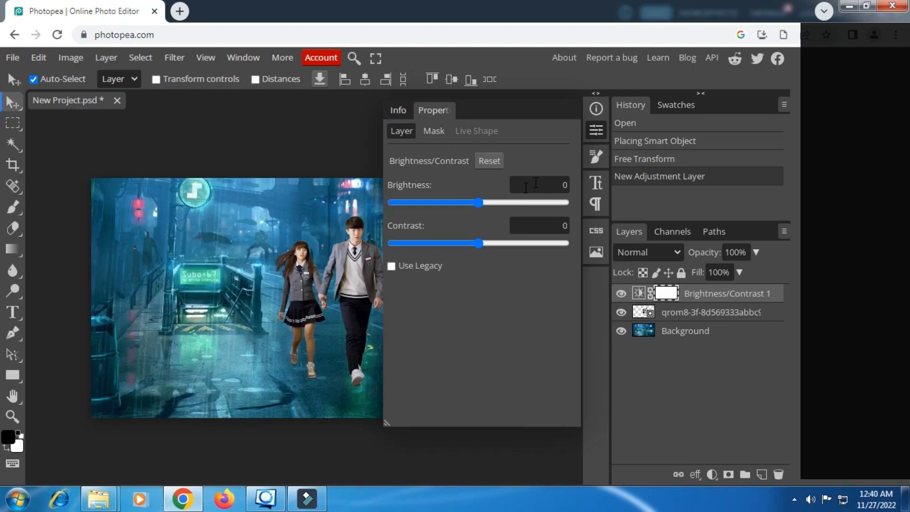
{"action": "left_click", "coordinate": [424, 202]}
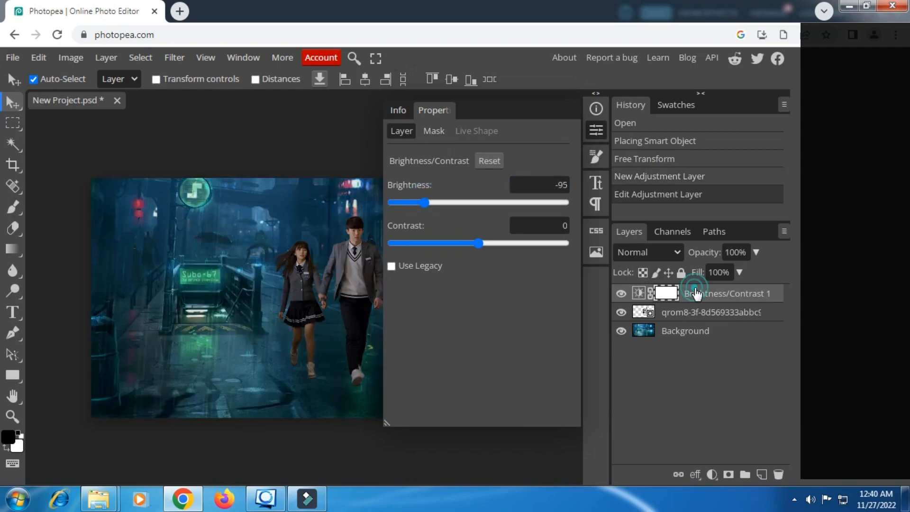
{"action": "right_click", "coordinate": [697, 293]}
{"action": "left_click", "coordinate": [609, 372]}
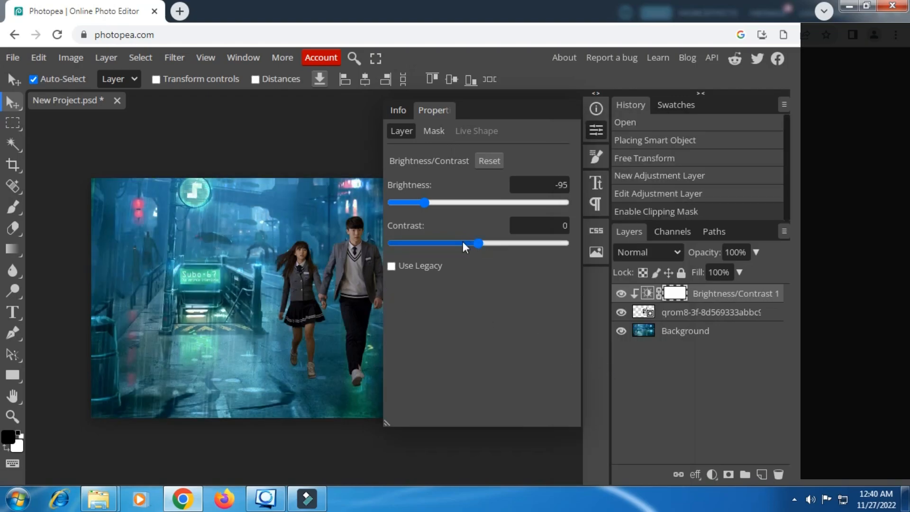
Add a Color Fill layer in dark teal #073535, sampled from the wet street, above the Brightness/Contrast adjustment.
{"action": "left_click_drag", "start_coordinate": [342, 276], "coordinate": [277, 277]}
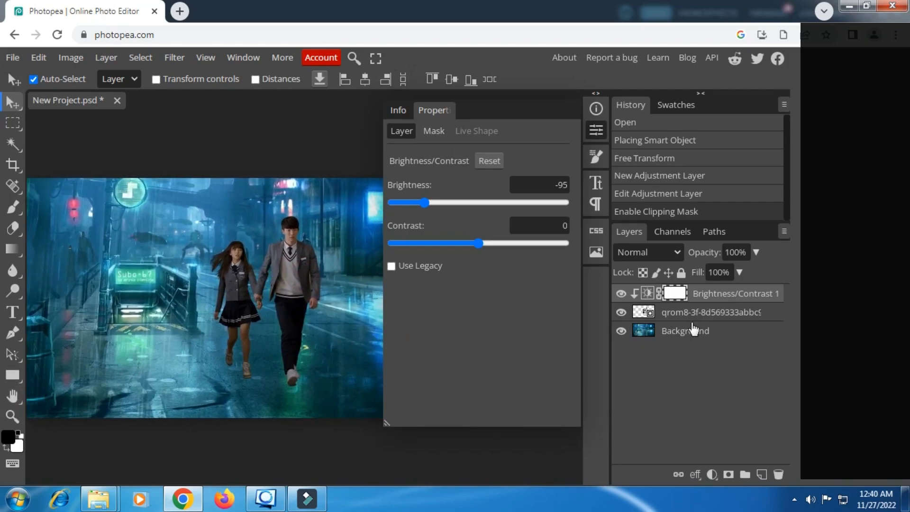
{"action": "left_click", "coordinate": [712, 474]}
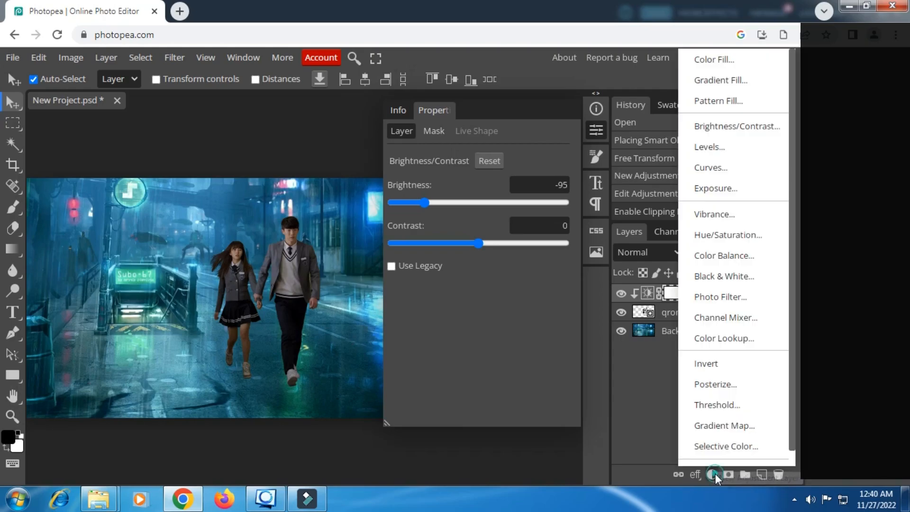
{"action": "left_click", "coordinate": [722, 62]}
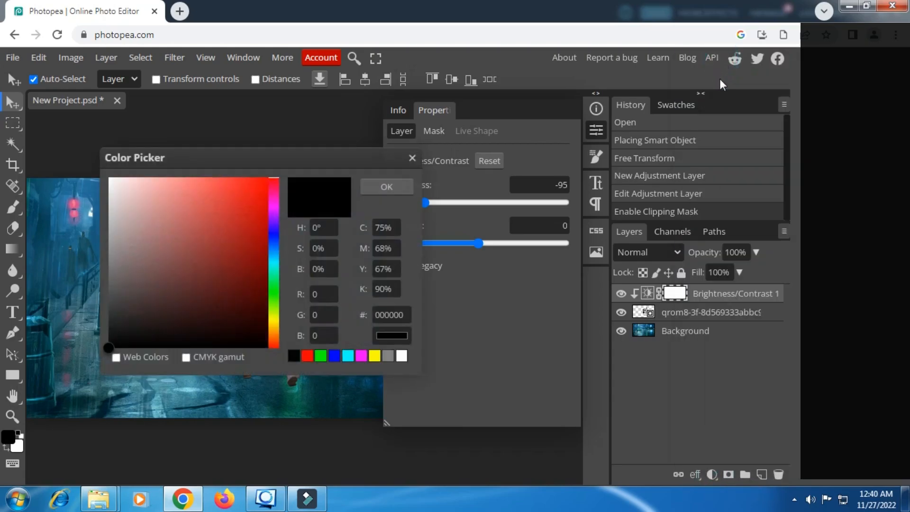
{"action": "left_click_drag", "start_coordinate": [263, 162], "coordinate": [517, 155]}
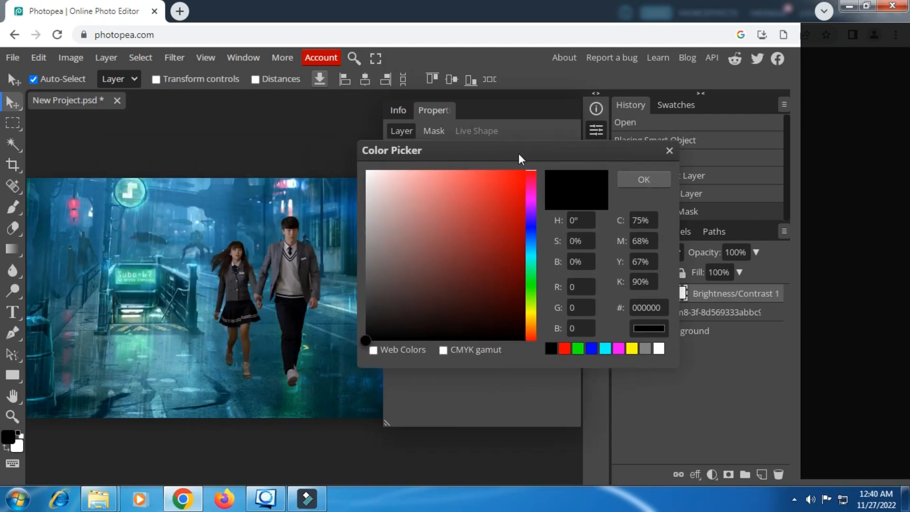
{"action": "left_click", "coordinate": [315, 390]}
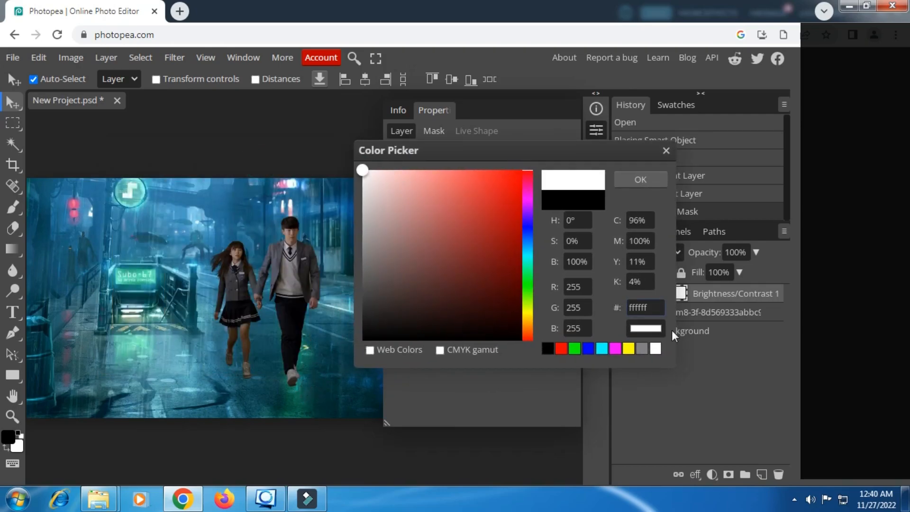
{"action": "left_click_drag", "start_coordinate": [572, 157], "coordinate": [519, 158]}
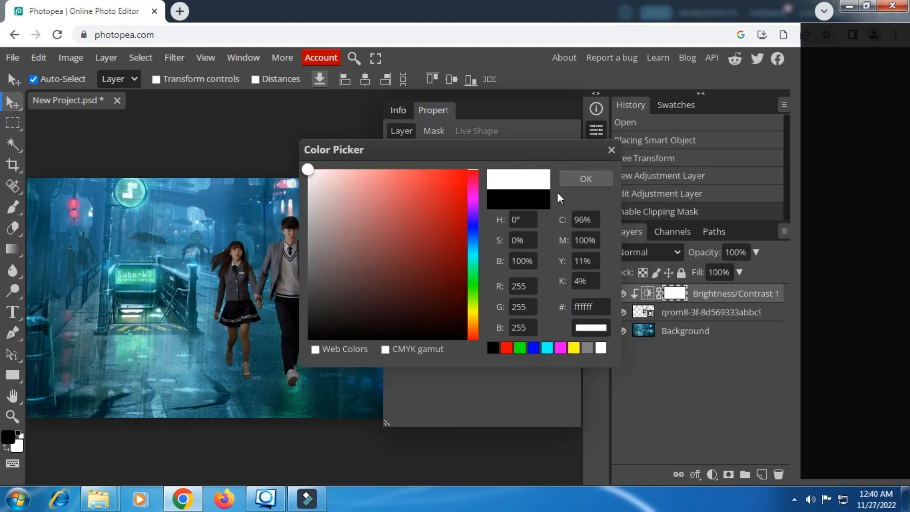
{"action": "left_click", "coordinate": [677, 332]}
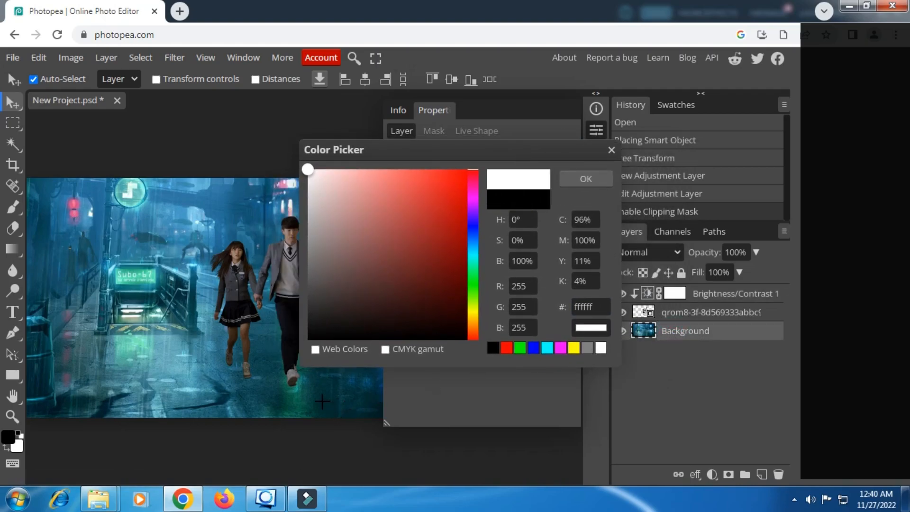
{"action": "left_click", "coordinate": [314, 396]}
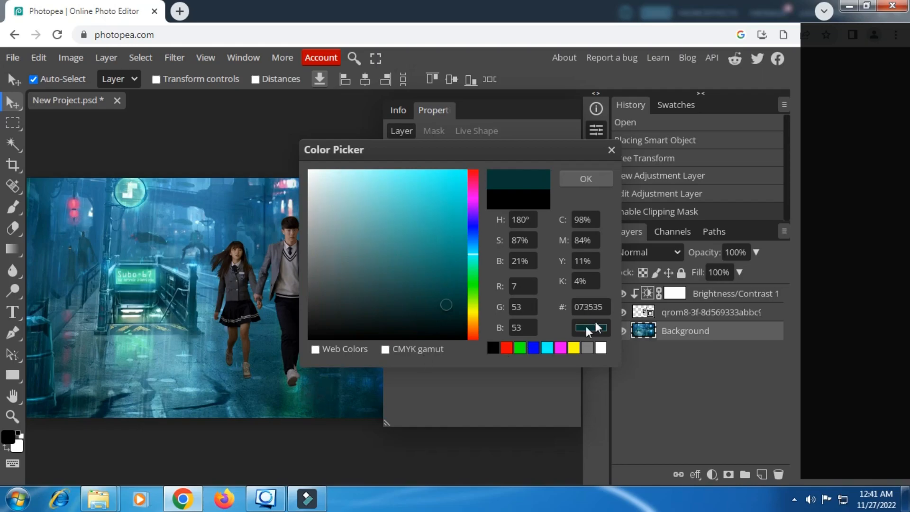
{"action": "left_click", "coordinate": [712, 293]}
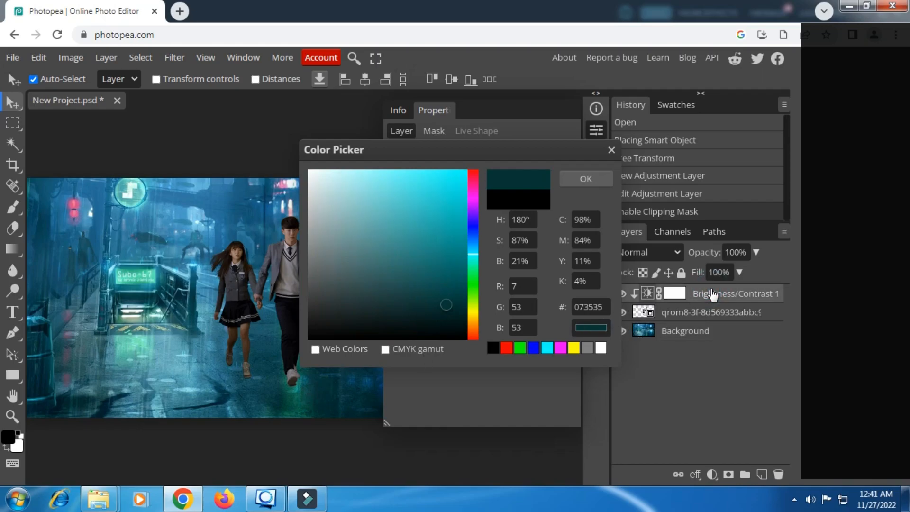
{"action": "left_click", "coordinate": [590, 180]}
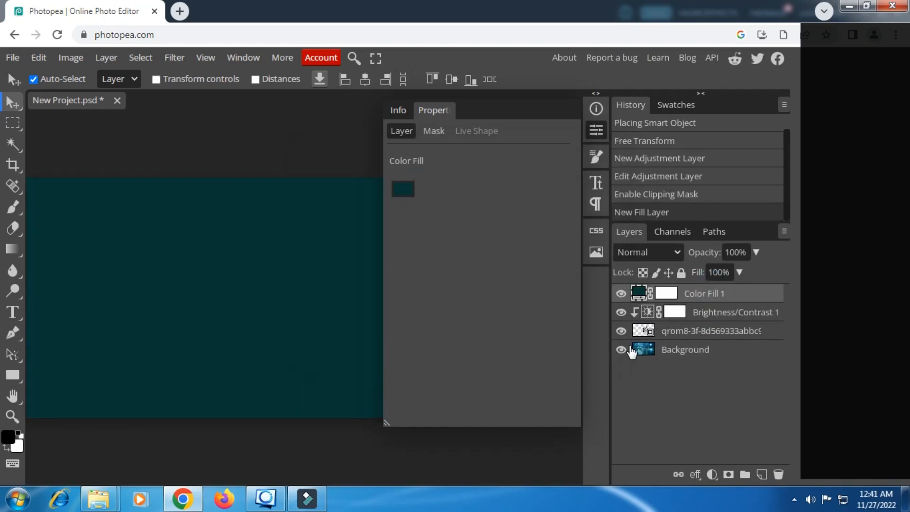
Clip the Color Fill 1 layer to the couple and set its blend mode to Overlay.
{"action": "left_click", "coordinate": [695, 295]}
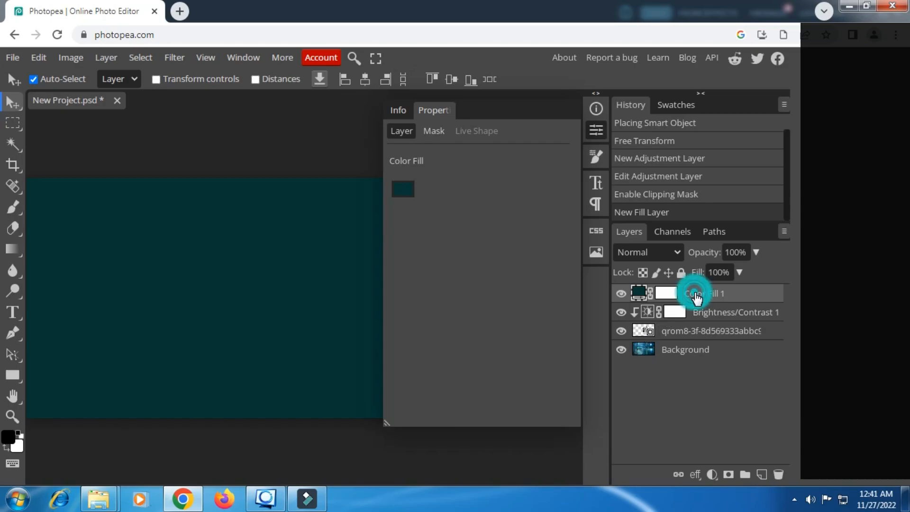
{"action": "right_click", "coordinate": [694, 295]}
{"action": "left_click", "coordinate": [626, 376]}
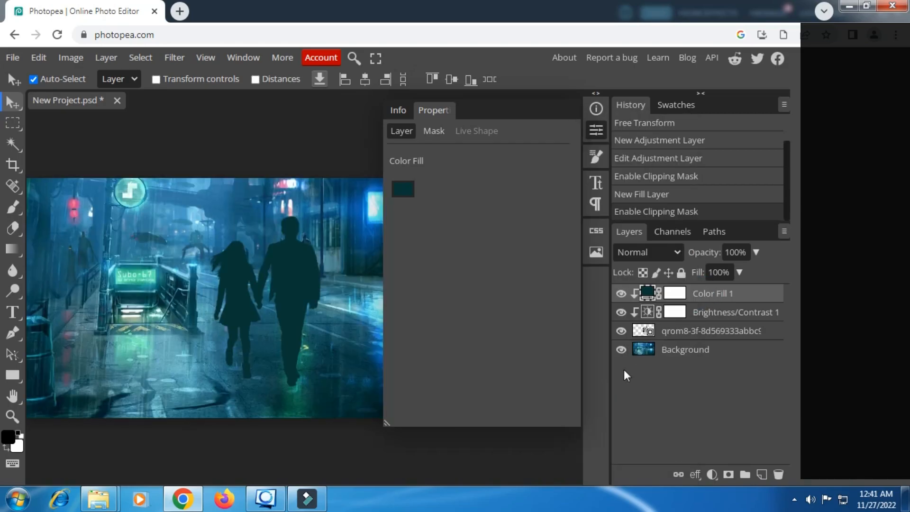
{"action": "left_click", "coordinate": [676, 252]}
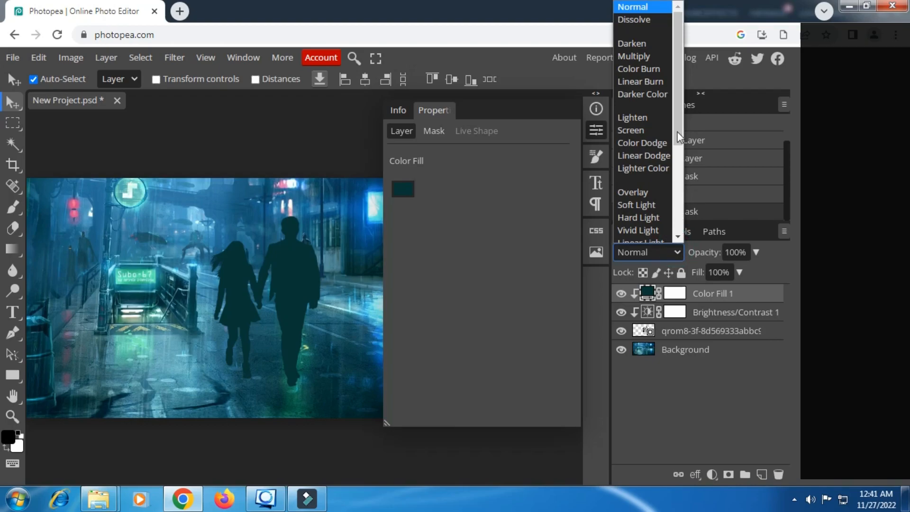
{"action": "left_click", "coordinate": [656, 9]}
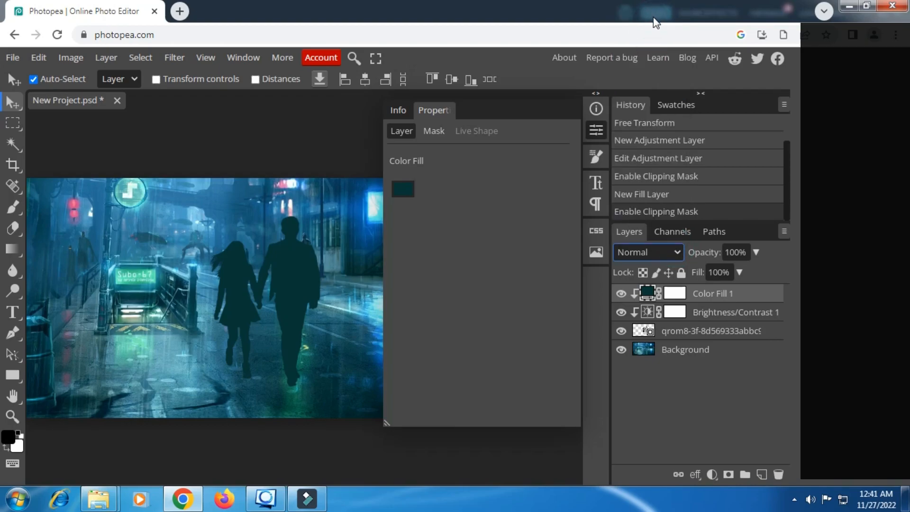
{"action": "left_click", "coordinate": [672, 252]}
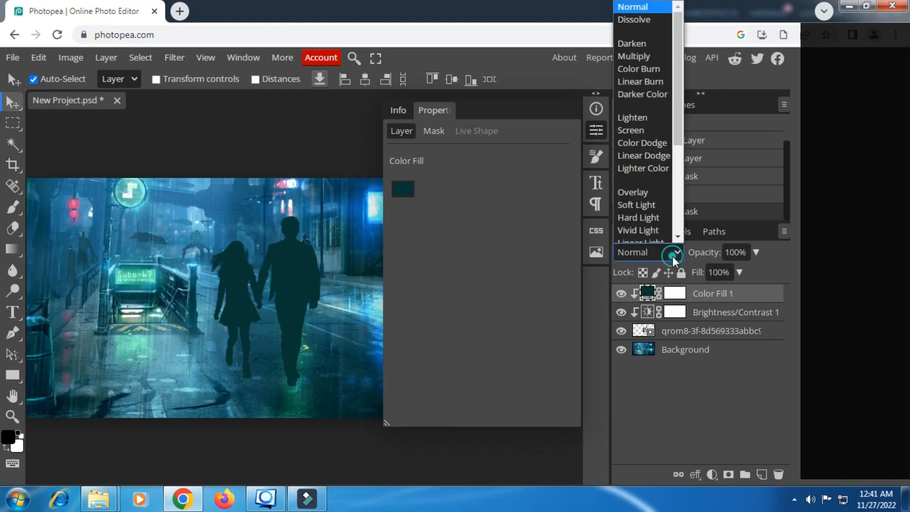
{"action": "left_click", "coordinate": [647, 186]}
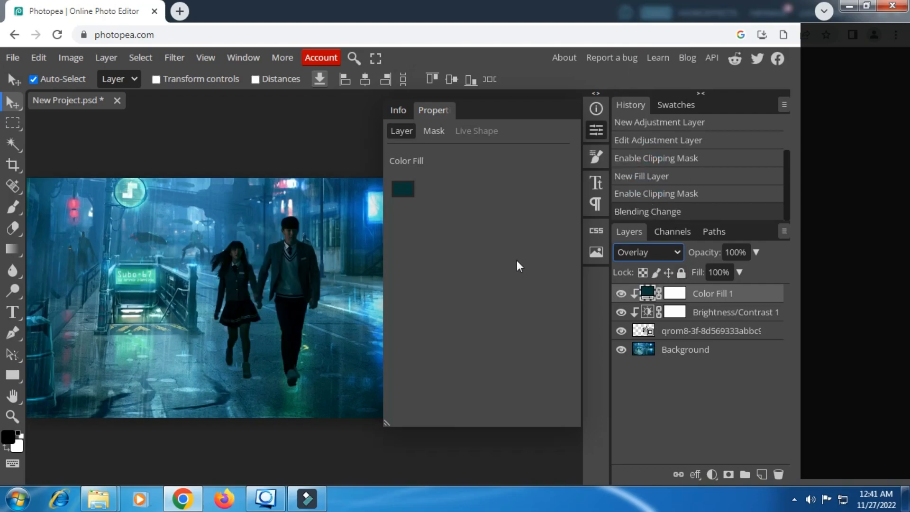
Change the Color Fill 1 layer's color to the lighter teal #266767.
{"action": "left_click", "coordinate": [408, 198]}
{"action": "left_click_drag", "start_coordinate": [291, 163], "coordinate": [545, 157]}
{"action": "left_click_drag", "start_coordinate": [482, 284], "coordinate": [465, 271]}
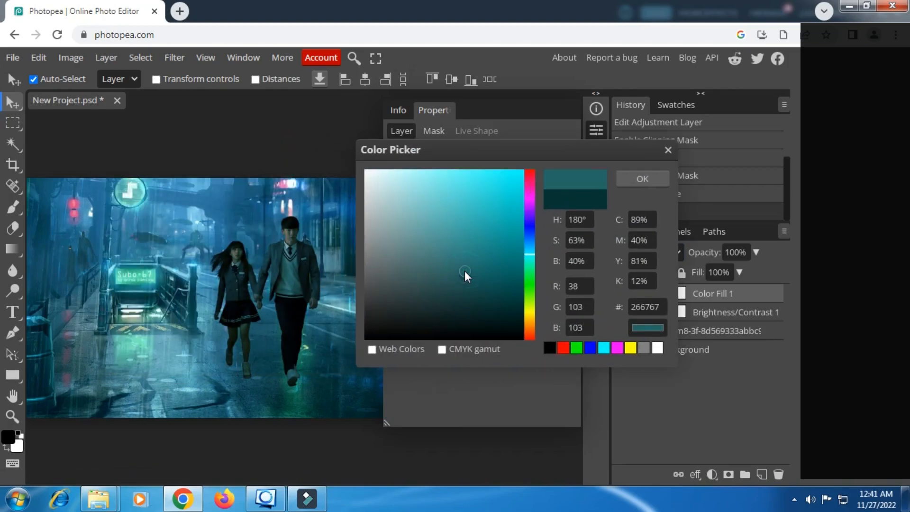
{"action": "left_click", "coordinate": [635, 180]}
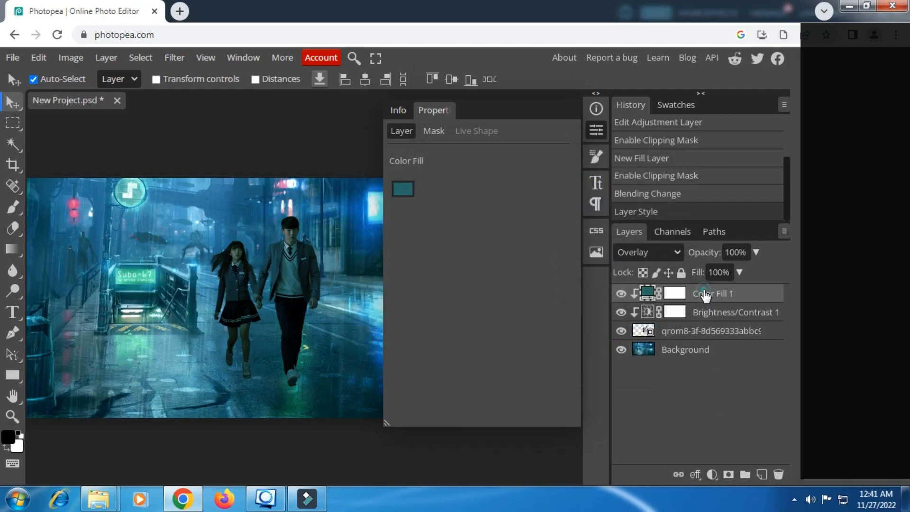
Duplicate the Color Fill 1 layer and set the copy's blend mode to Normal.
{"action": "right_click", "coordinate": [706, 295]}
{"action": "left_click", "coordinate": [608, 170]}
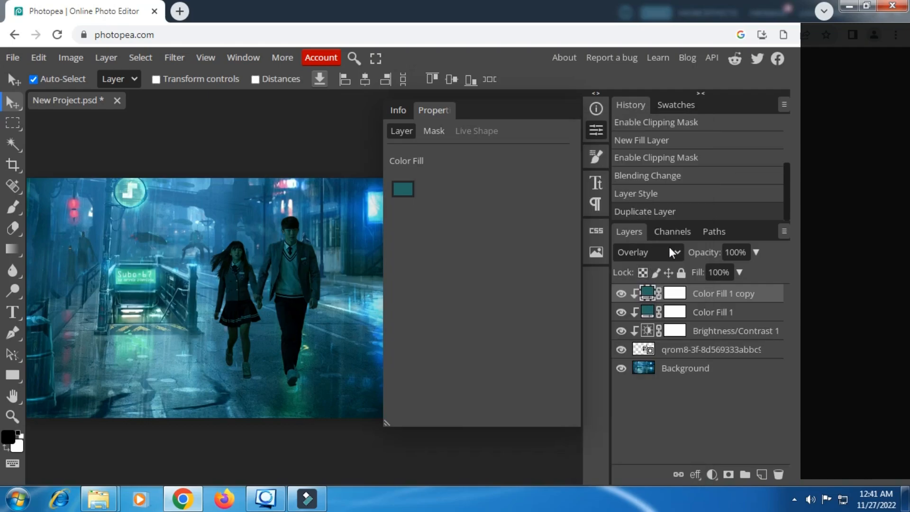
{"action": "left_click", "coordinate": [672, 252]}
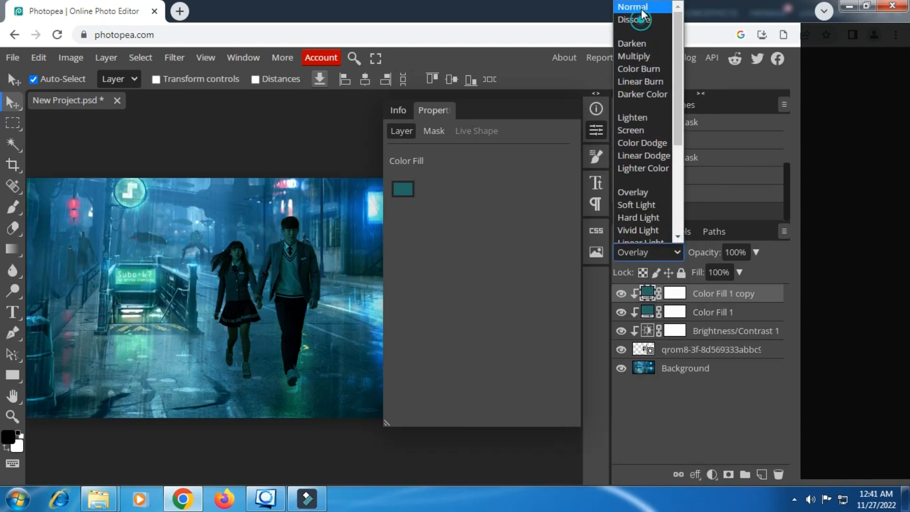
{"action": "left_click", "coordinate": [643, 8]}
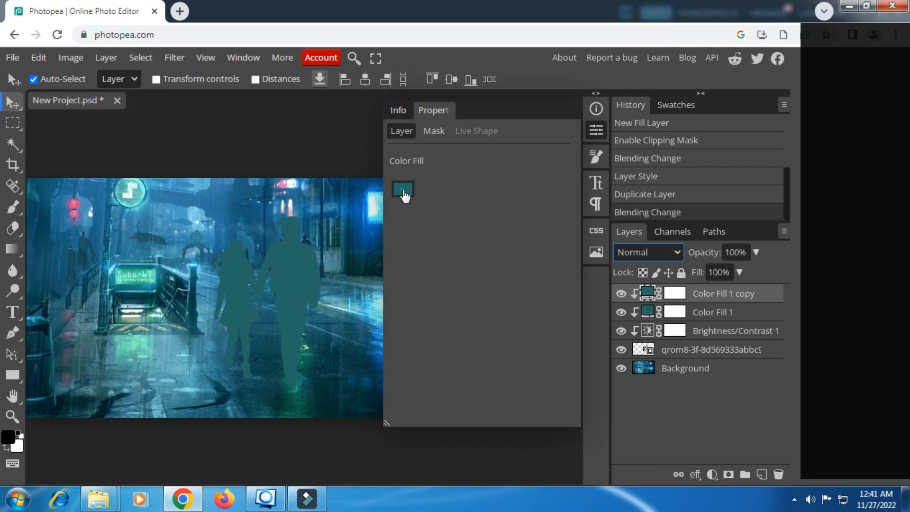
Recolor the copied fill layer to a light cyan around #82dada and lower its opacity to 11%.
{"action": "left_click", "coordinate": [403, 201]}
{"action": "left_click_drag", "start_coordinate": [285, 161], "coordinate": [559, 167]}
{"action": "left_click", "coordinate": [451, 207]}
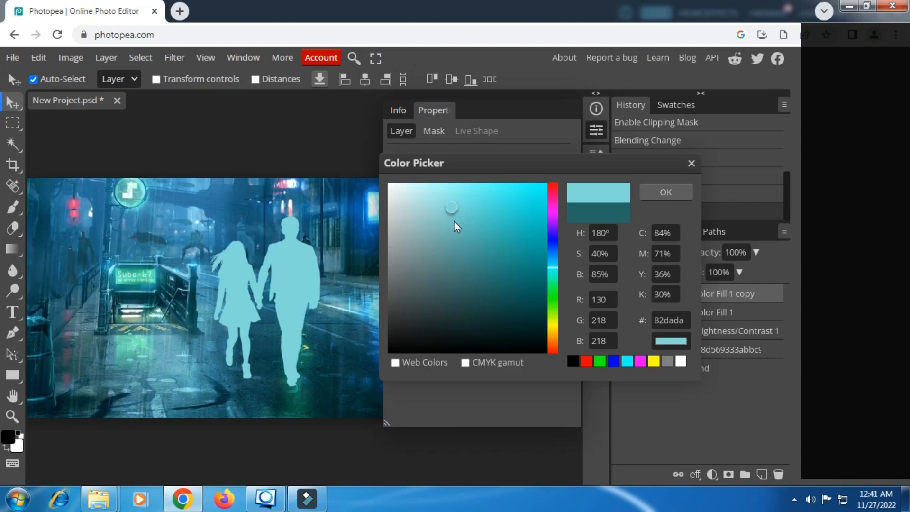
{"action": "left_click", "coordinate": [666, 191]}
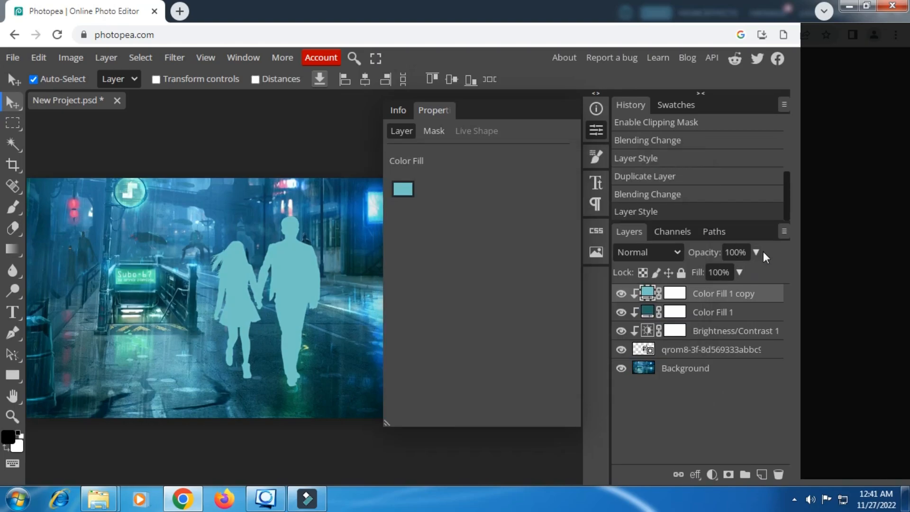
{"action": "left_click", "coordinate": [756, 252]}
{"action": "left_click", "coordinate": [704, 273]}
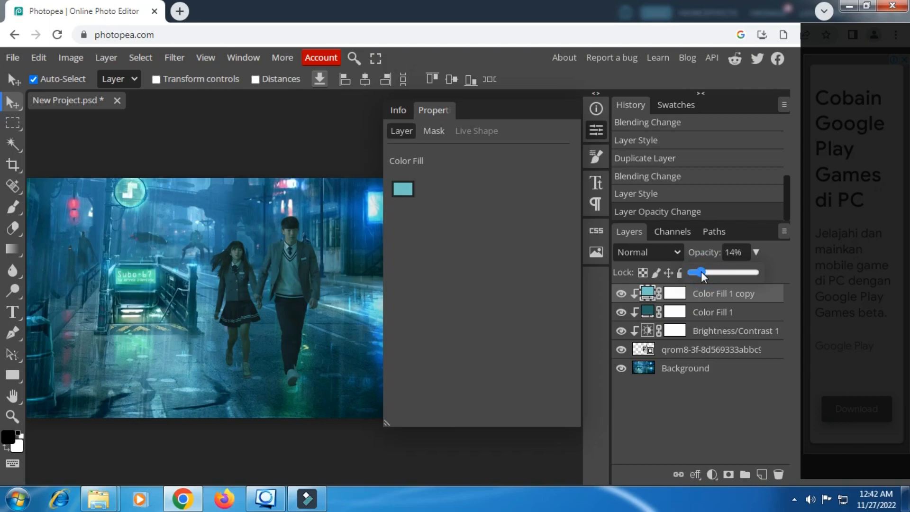
Lower the opacity of the original Color Fill 1 layer to 48%.
{"action": "scroll", "coordinate": [303, 284], "scroll_direction": "up", "scroll_amount": 5}
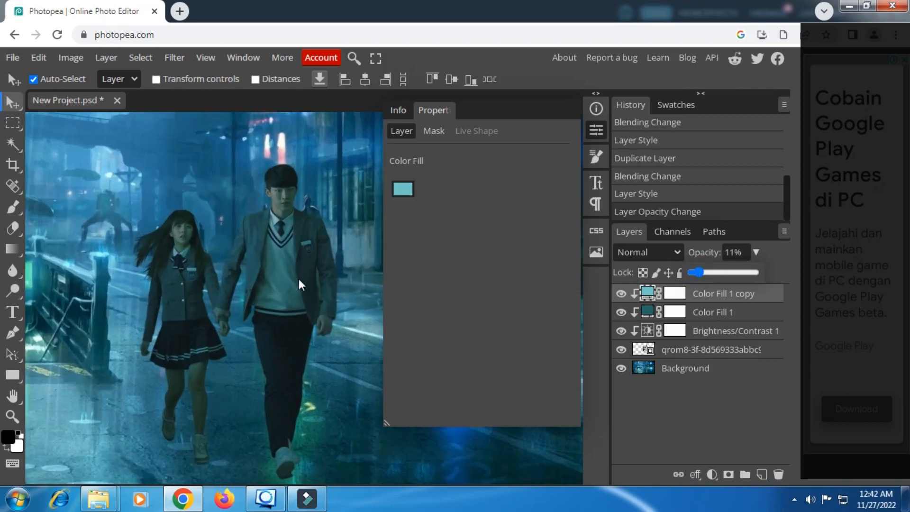
{"action": "left_click", "coordinate": [703, 312]}
{"action": "left_click", "coordinate": [755, 252]}
{"action": "mouse_move", "coordinate": [727, 274]}
{"action": "left_mouse_down"}
{"action": "mouse_move", "coordinate": [736, 274]}
{"action": "mouse_move", "coordinate": [715, 274]}
{"action": "left_mouse_up"}
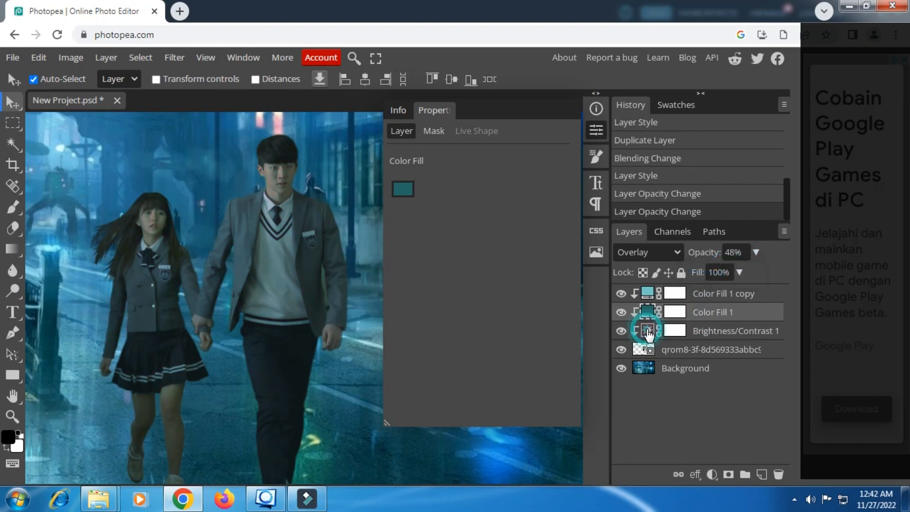
Set the couple's Brightness/Contrast adjustment to brightness -113 and contrast 11.
{"action": "left_click", "coordinate": [646, 330]}
{"action": "left_click_drag", "start_coordinate": [425, 202], "coordinate": [414, 202]}
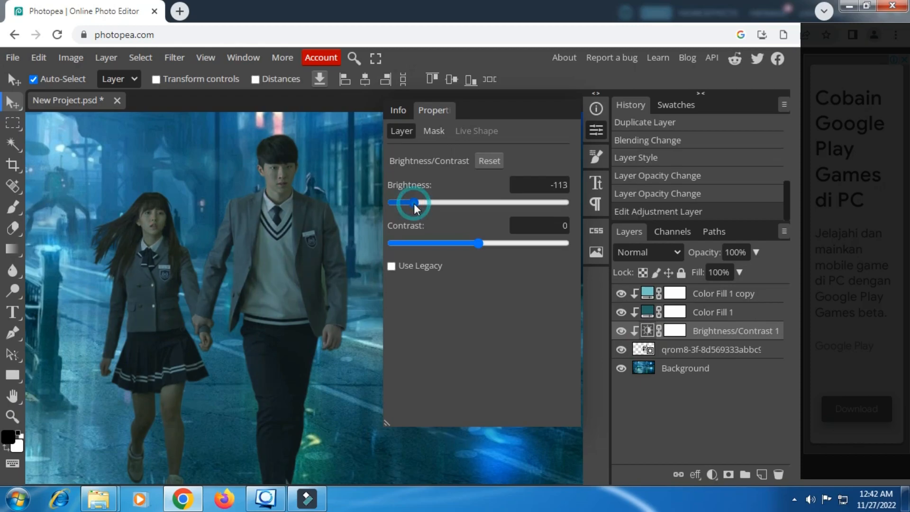
{"action": "left_click", "coordinate": [488, 243]}
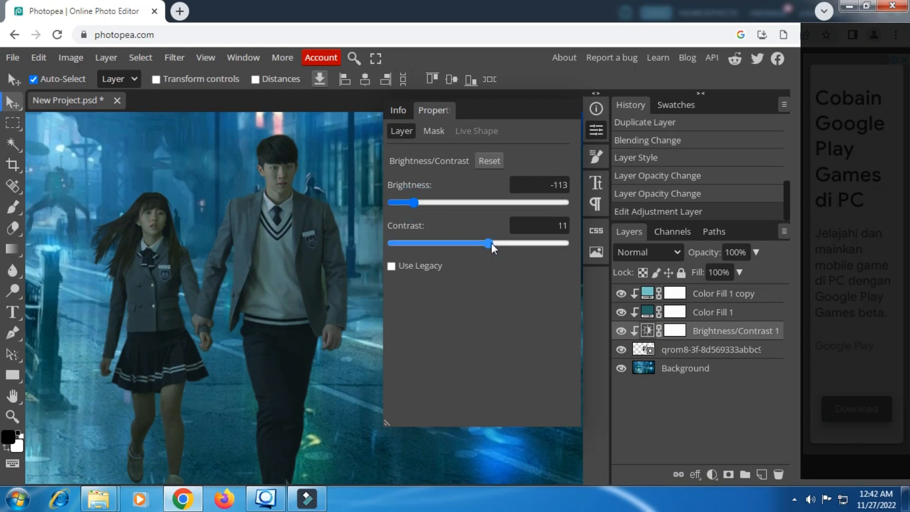
{"action": "left_click", "coordinate": [596, 133]}
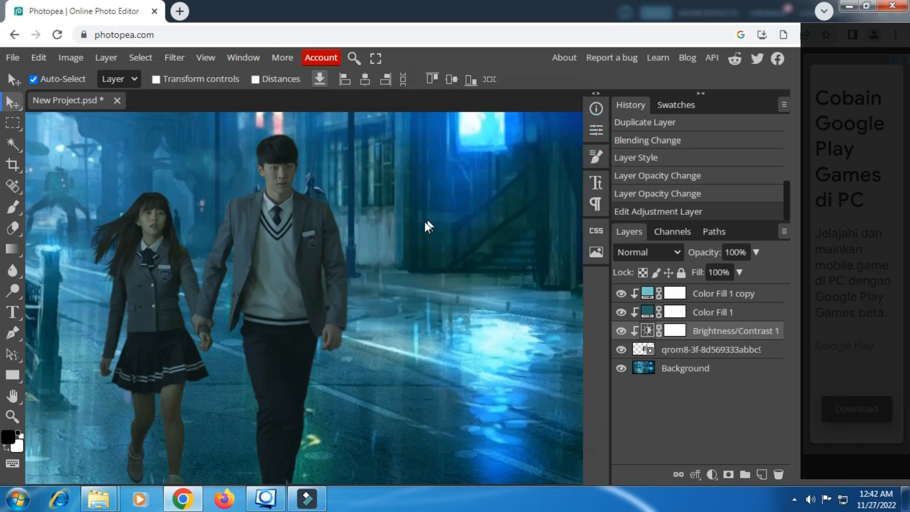
{"action": "scroll", "coordinate": [426, 226], "scroll_direction": "down", "scroll_amount": 3}
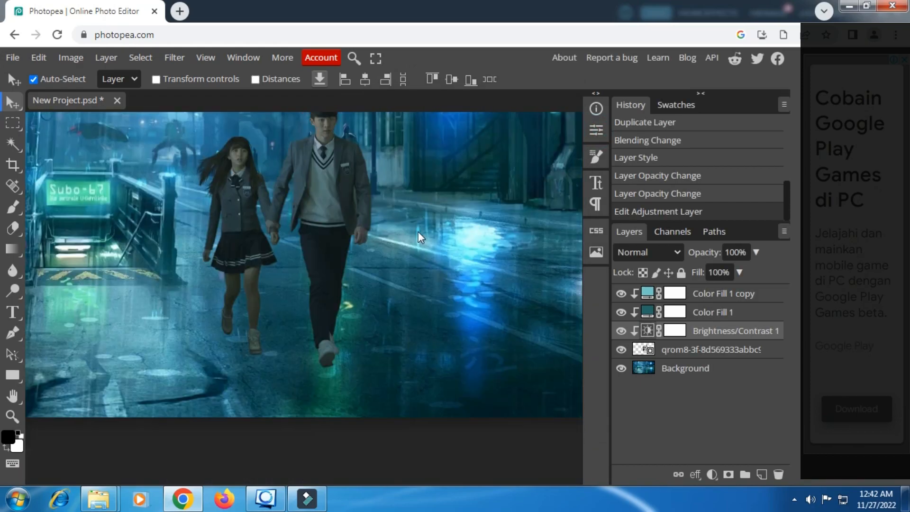
Save the project.
{"action": "scroll", "coordinate": [419, 237], "scroll_direction": "up", "scroll_amount": 2}
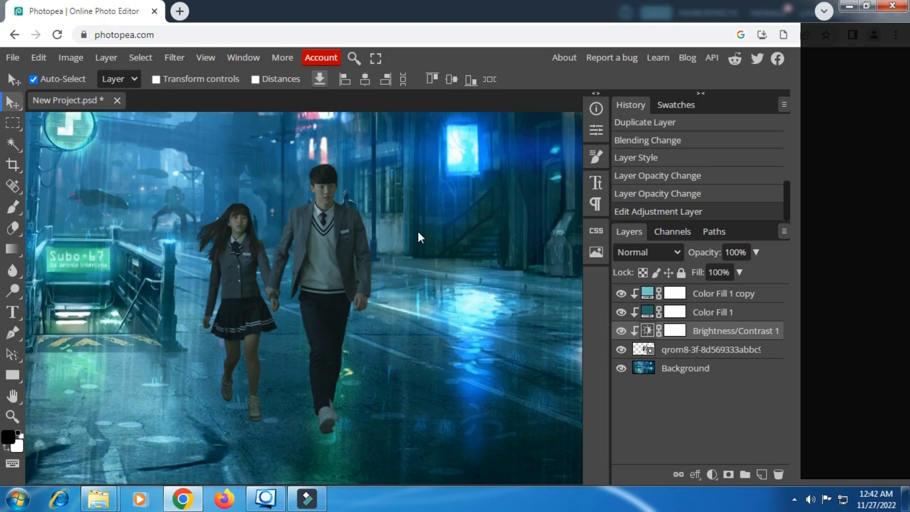
{"action": "key", "text": "ctrl+s"}
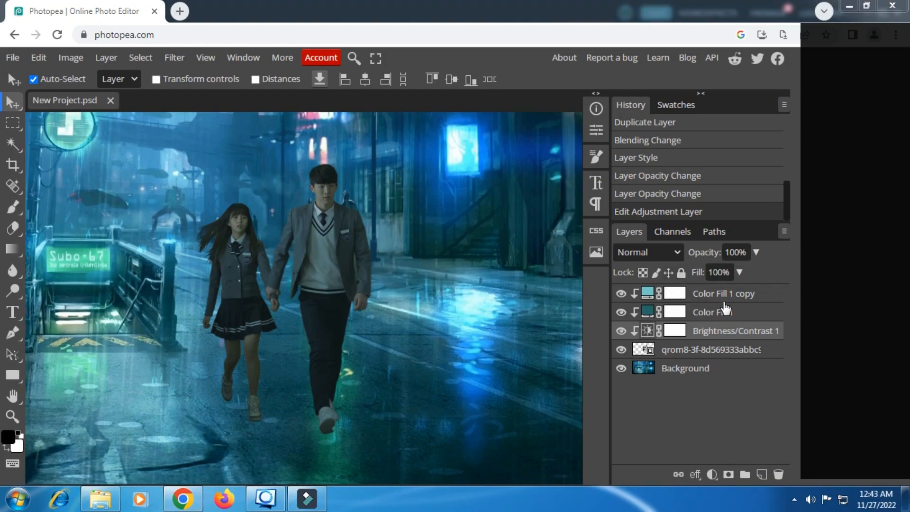
Add an empty layer above Color Fill 1 copy and make it a clipping mask on the couple.
{"action": "left_click", "coordinate": [723, 294]}
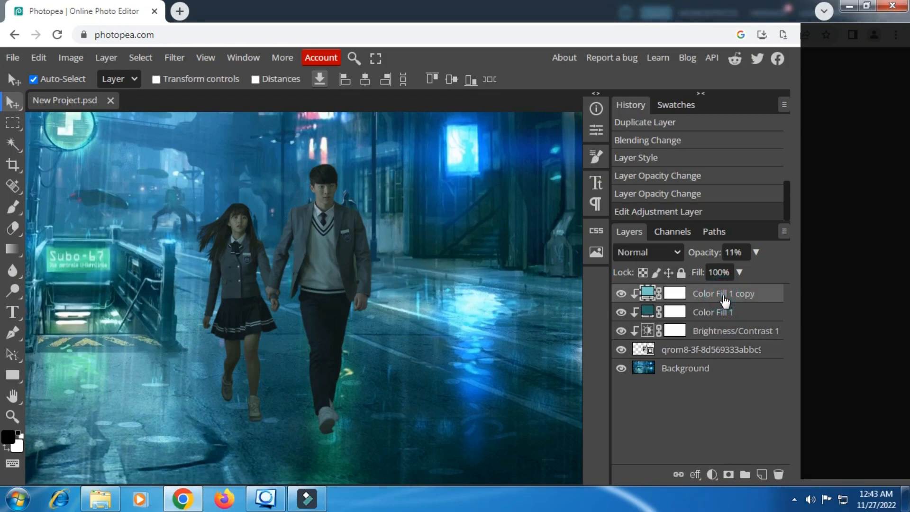
{"action": "left_click", "coordinate": [761, 474]}
{"action": "right_click", "coordinate": [695, 293]}
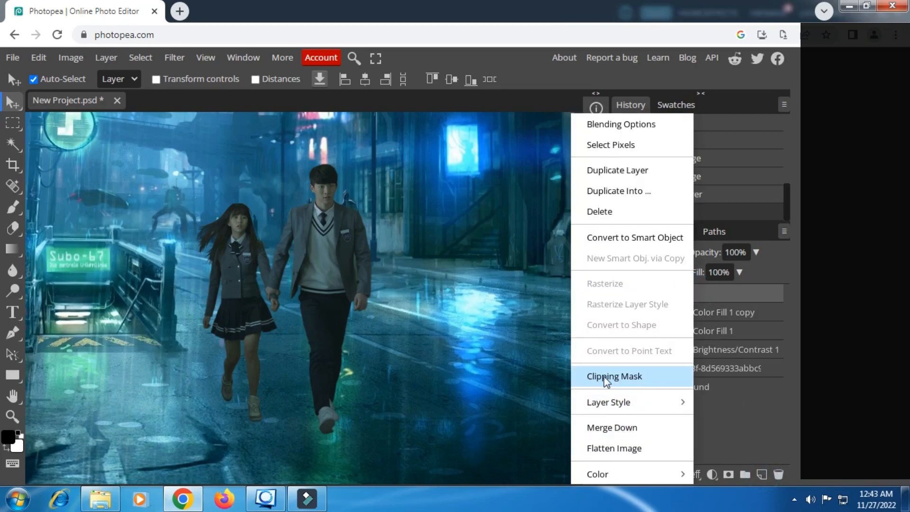
{"action": "left_click", "coordinate": [626, 376]}
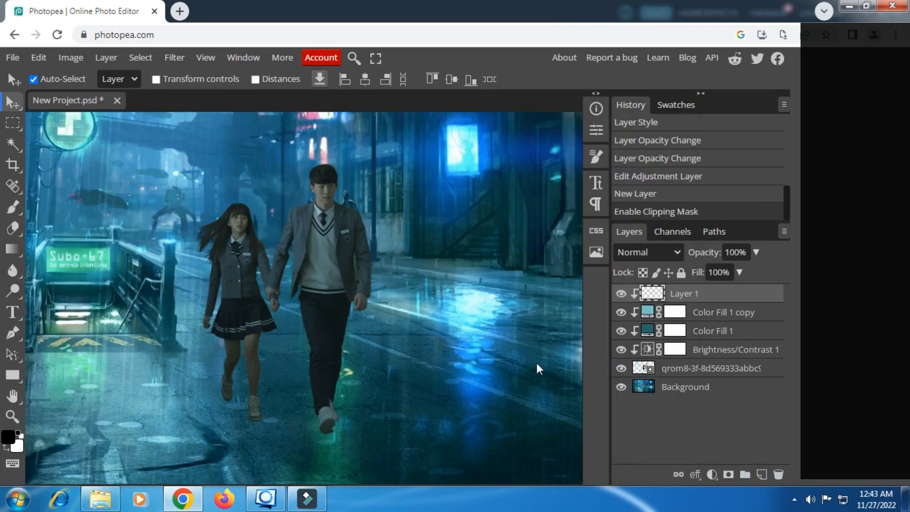
Fill the new clipped layer with Gray at 100% opacity.
{"action": "left_click", "coordinate": [37, 59]}
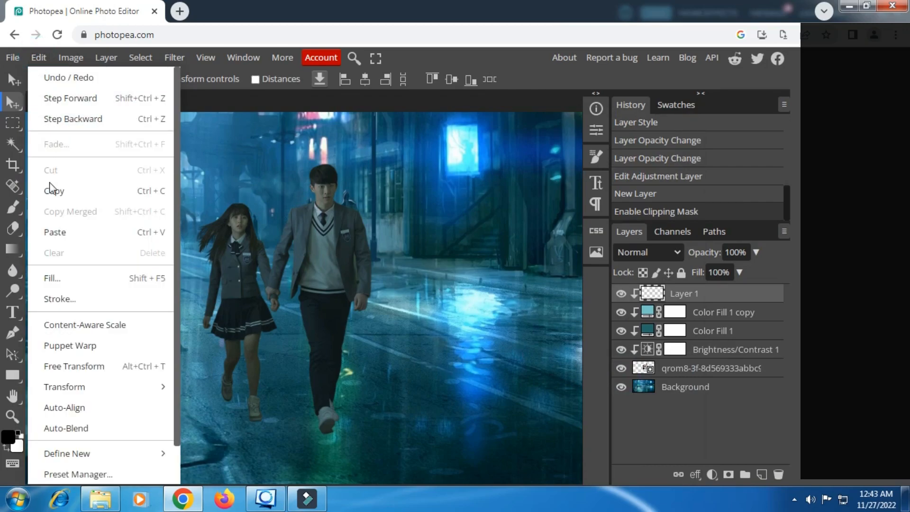
{"action": "left_click", "coordinate": [98, 283]}
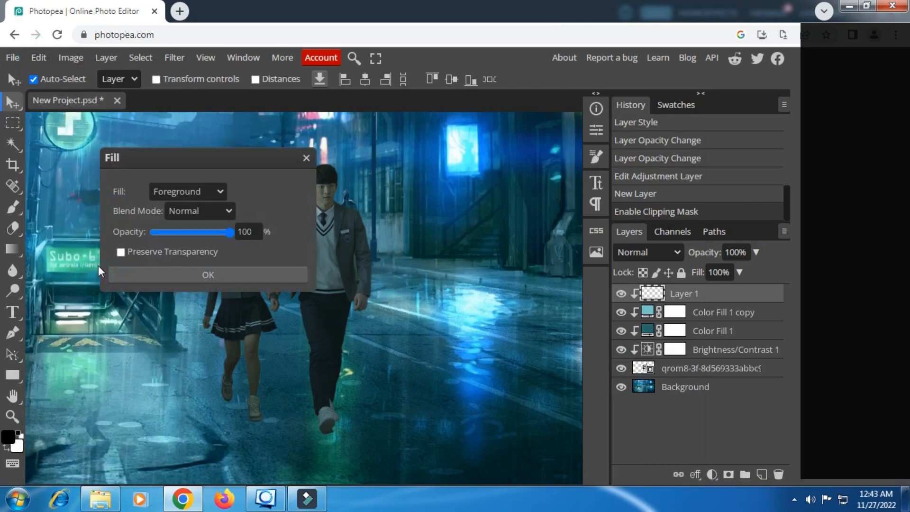
{"action": "left_click", "coordinate": [220, 192]}
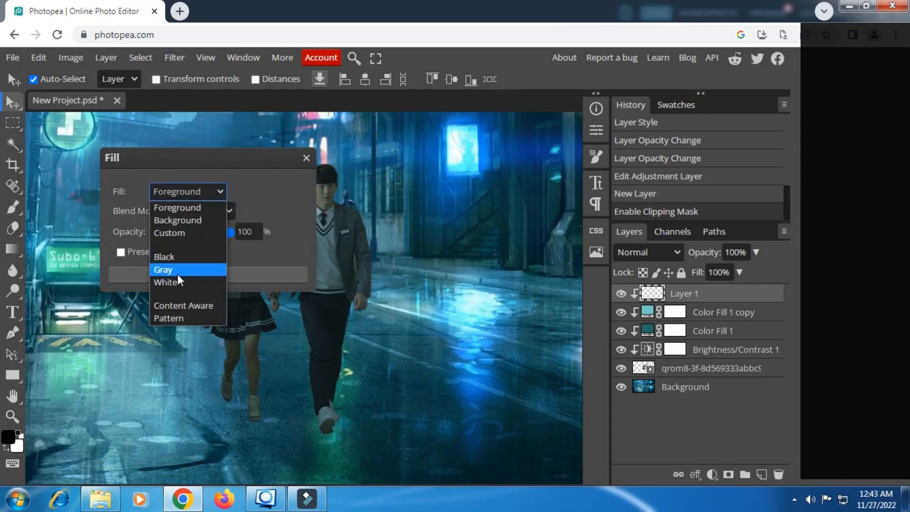
{"action": "left_click", "coordinate": [203, 273]}
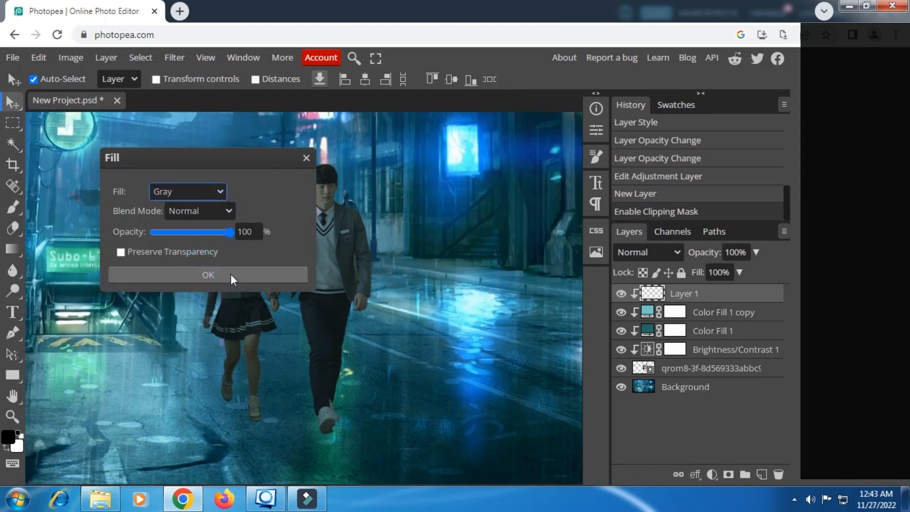
{"action": "left_click", "coordinate": [208, 276]}
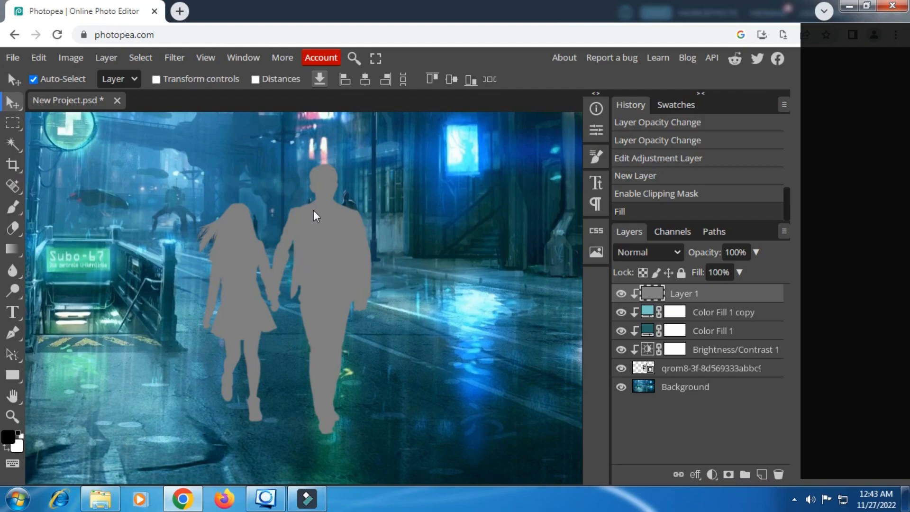
Set the gray layer's blend mode to Overlay.
{"action": "left_click", "coordinate": [682, 104]}
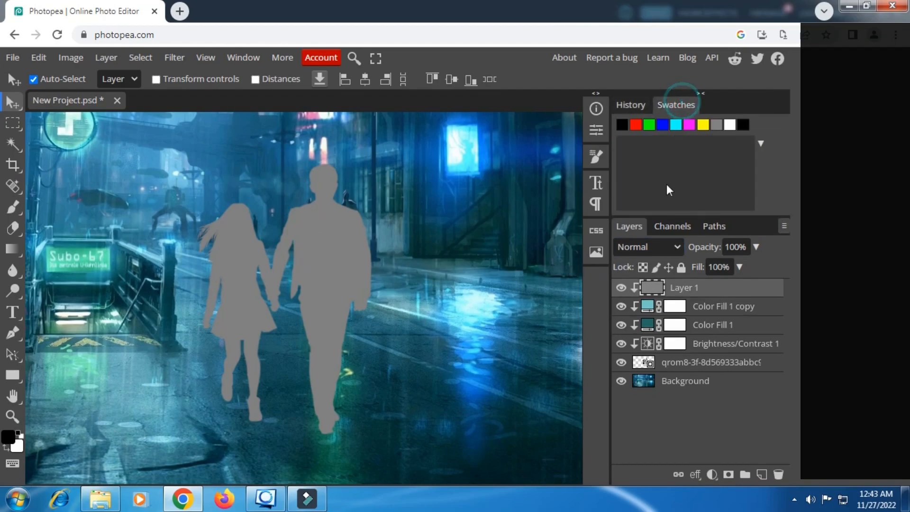
{"action": "left_click", "coordinate": [673, 247]}
{"action": "scroll", "coordinate": [637, 175], "scroll_direction": "down", "scroll_amount": 2}
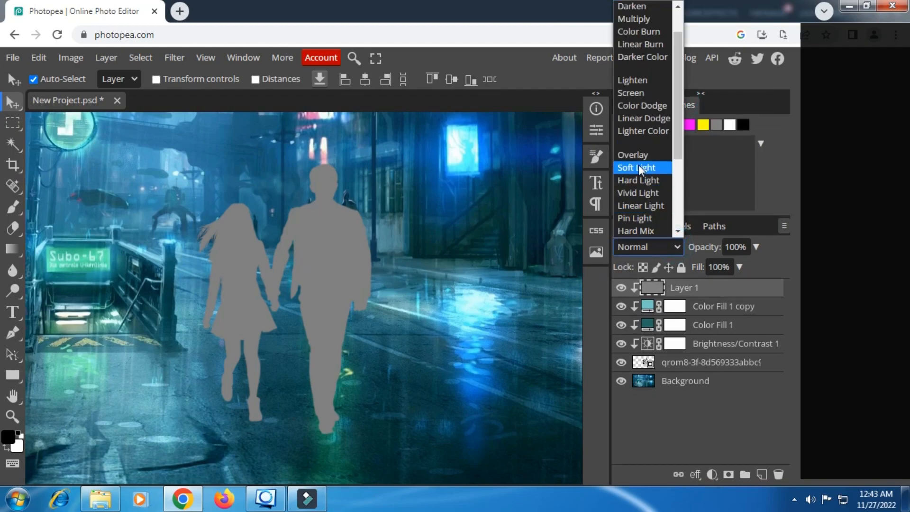
{"action": "left_click", "coordinate": [639, 156]}
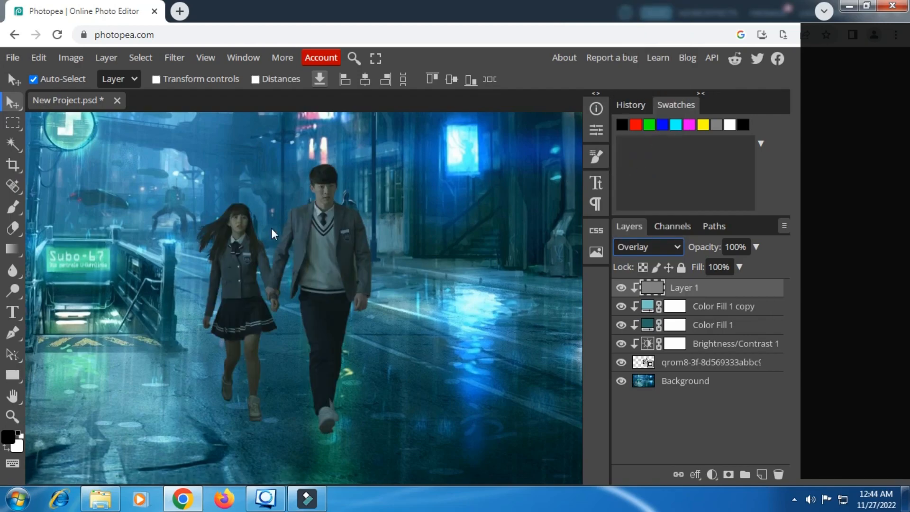
Set up the Burn Tool with 20% exposure and a soft 157 px brush at 0% hardness.
{"action": "left_click", "coordinate": [13, 290]}
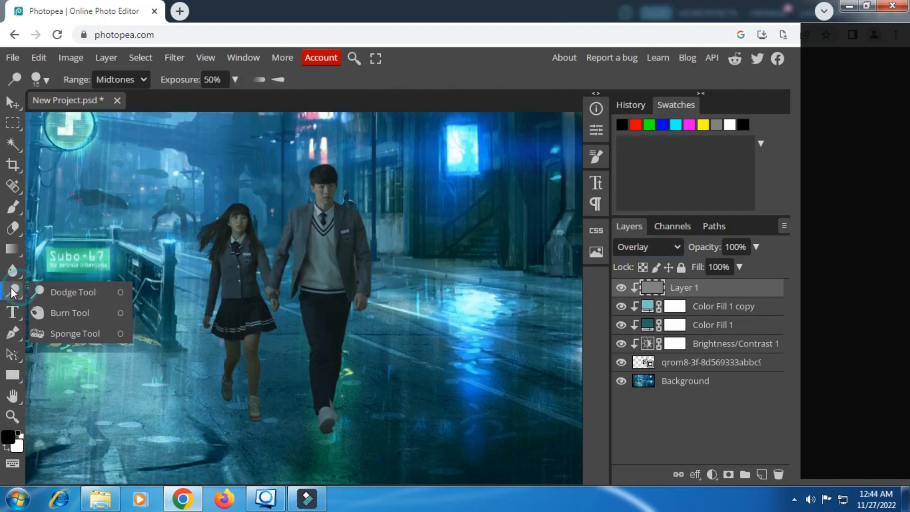
{"action": "left_click", "coordinate": [55, 314]}
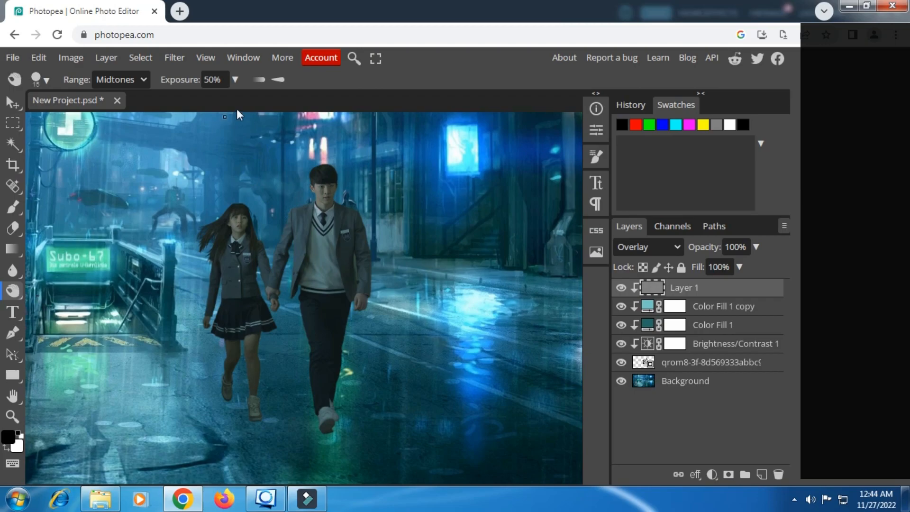
{"action": "left_click", "coordinate": [236, 79]}
{"action": "left_click", "coordinate": [179, 101]}
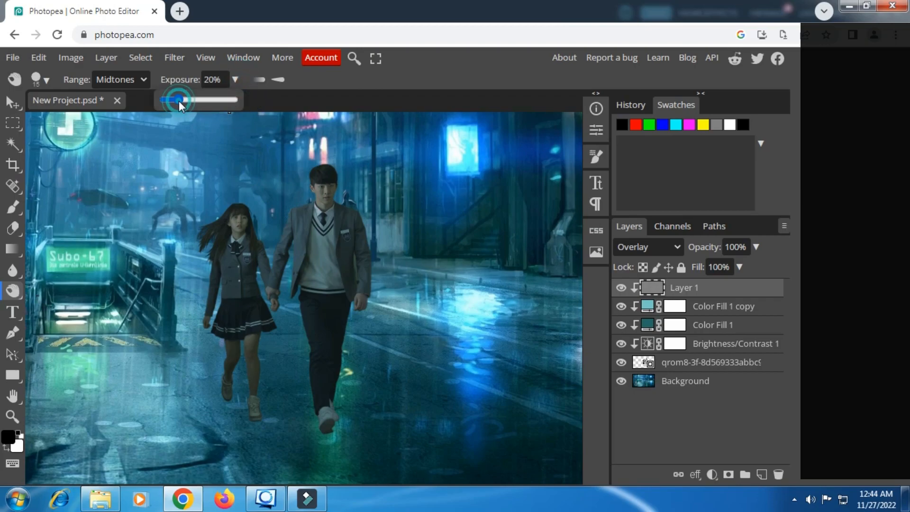
{"action": "right_click", "coordinate": [288, 186]}
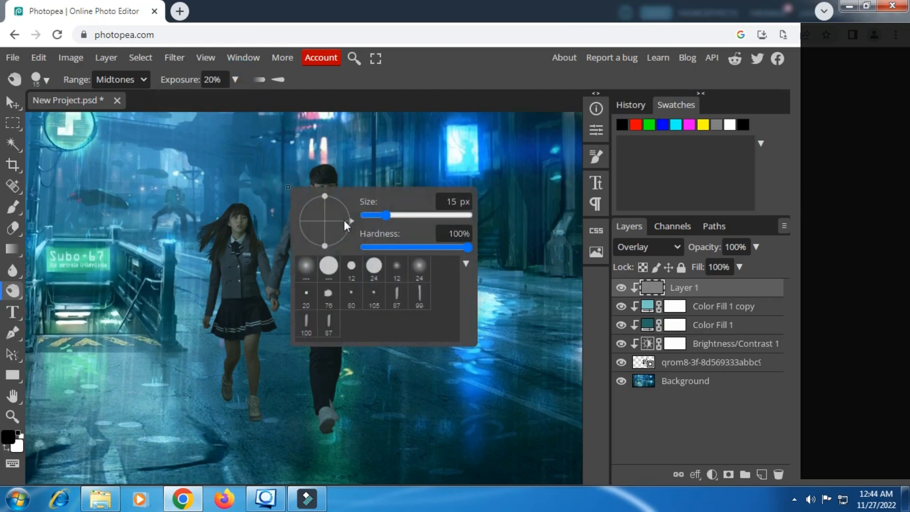
{"action": "left_click", "coordinate": [420, 266]}
{"action": "left_click", "coordinate": [405, 216]}
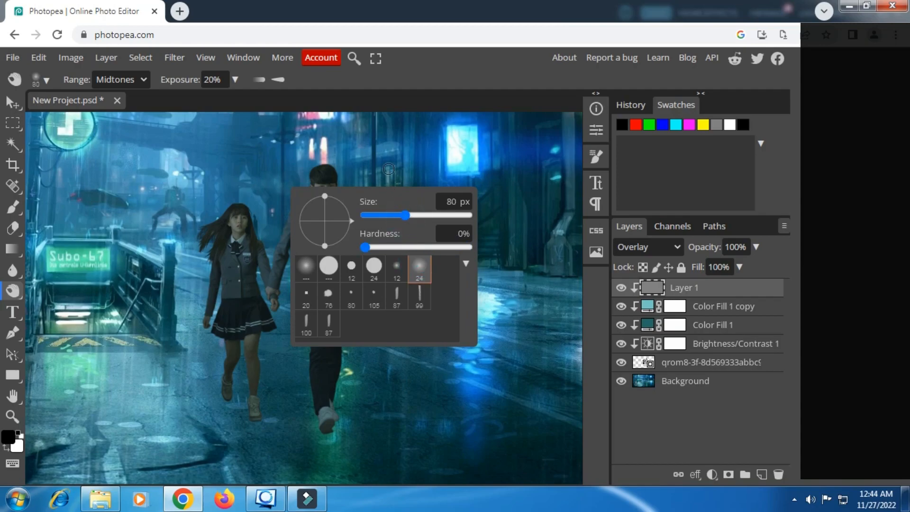
{"action": "left_click", "coordinate": [415, 215]}
{"action": "left_click", "coordinate": [421, 72]}
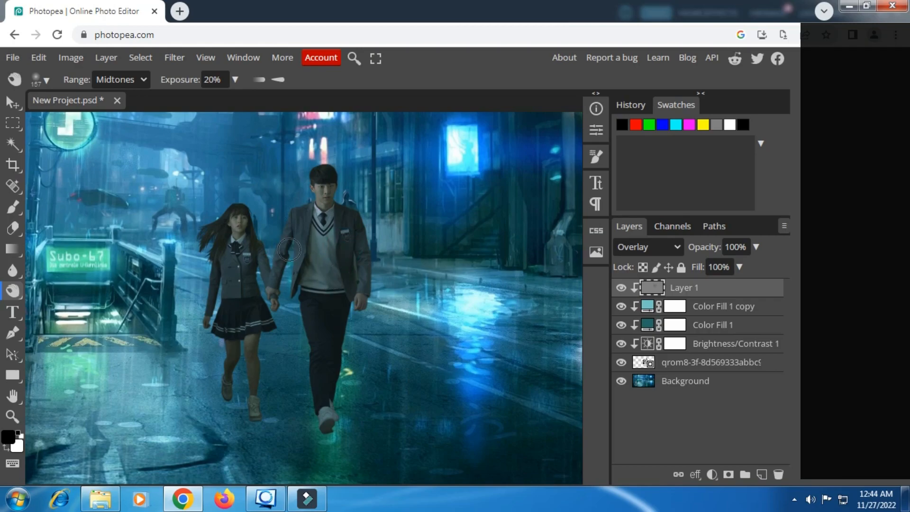
Burn shadows on the gray layer over the girl's jacket and hair and the man's face and lower torso.
{"action": "mouse_move", "coordinate": [249, 243]}
{"action": "left_mouse_down"}
{"action": "mouse_move", "coordinate": [266, 262]}
{"action": "mouse_move", "coordinate": [259, 268]}
{"action": "mouse_move", "coordinate": [222, 255]}
{"action": "mouse_move", "coordinate": [224, 266]}
{"action": "mouse_move", "coordinate": [207, 268]}
{"action": "mouse_move", "coordinate": [222, 279]}
{"action": "left_mouse_up"}
{"action": "mouse_move", "coordinate": [206, 223]}
{"action": "left_mouse_down"}
{"action": "mouse_move", "coordinate": [199, 235]}
{"action": "mouse_move", "coordinate": [225, 209]}
{"action": "left_mouse_up"}
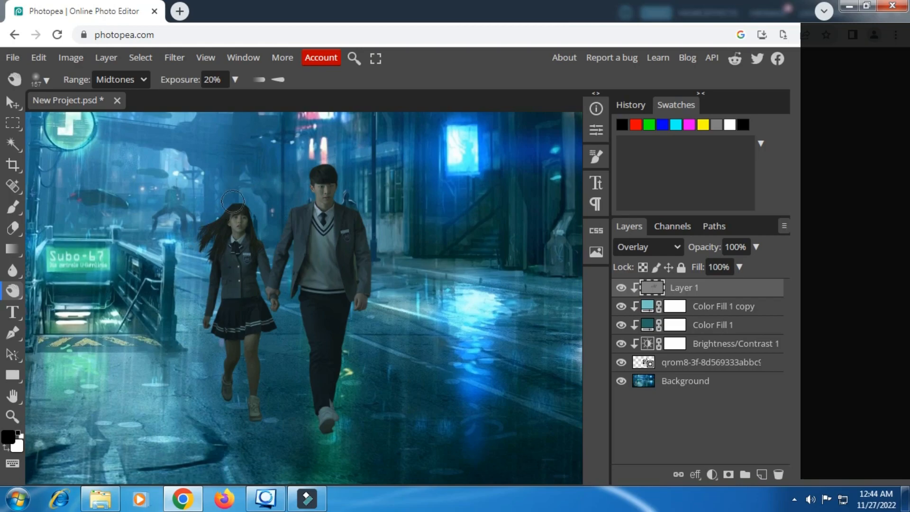
{"action": "left_click_drag", "start_coordinate": [336, 175], "coordinate": [334, 197]}
{"action": "left_click", "coordinate": [332, 279]}
Set up the Dodge Tool with 16% exposure and the soft round brush at 80 px.
{"action": "right_click", "coordinate": [8, 297]}
{"action": "left_click", "coordinate": [62, 290]}
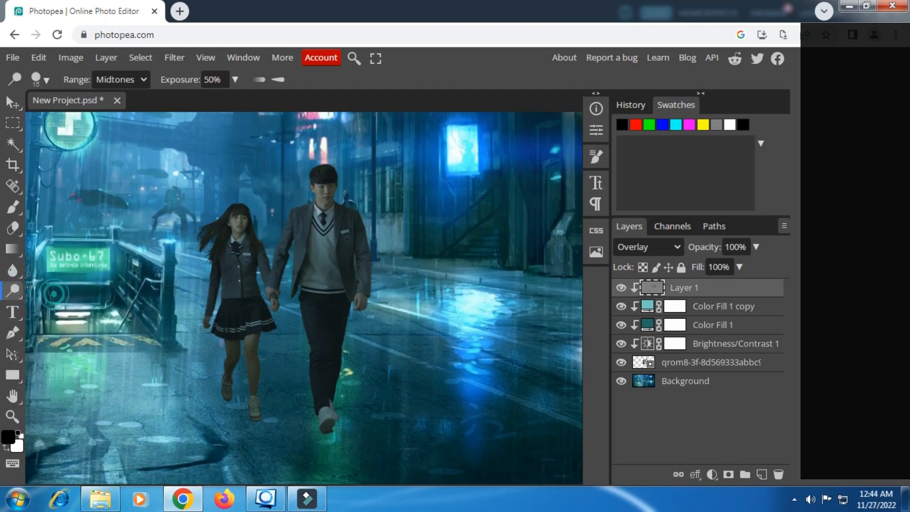
{"action": "left_click", "coordinate": [235, 79]}
{"action": "left_click_drag", "start_coordinate": [185, 99], "coordinate": [178, 99]}
{"action": "right_click", "coordinate": [232, 172]}
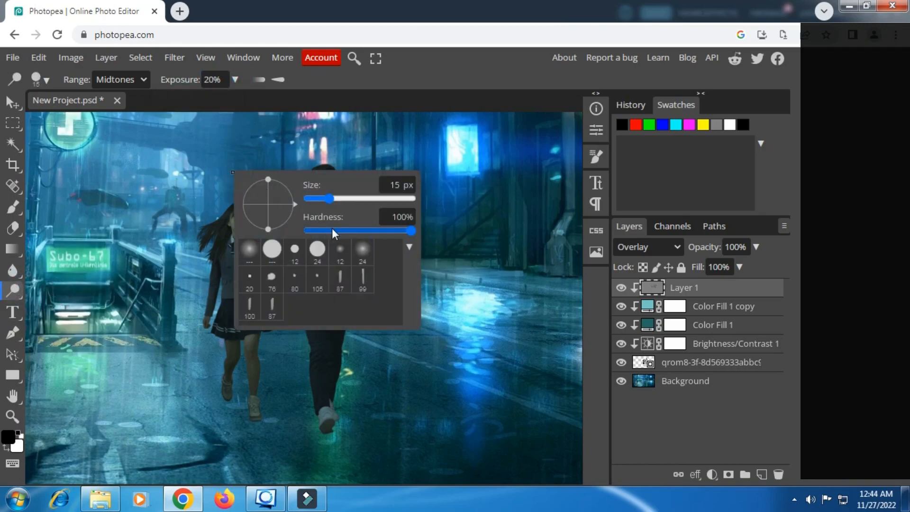
{"action": "left_click", "coordinate": [362, 250]}
{"action": "left_click_drag", "start_coordinate": [337, 198], "coordinate": [349, 198]}
{"action": "left_click", "coordinate": [235, 79]}
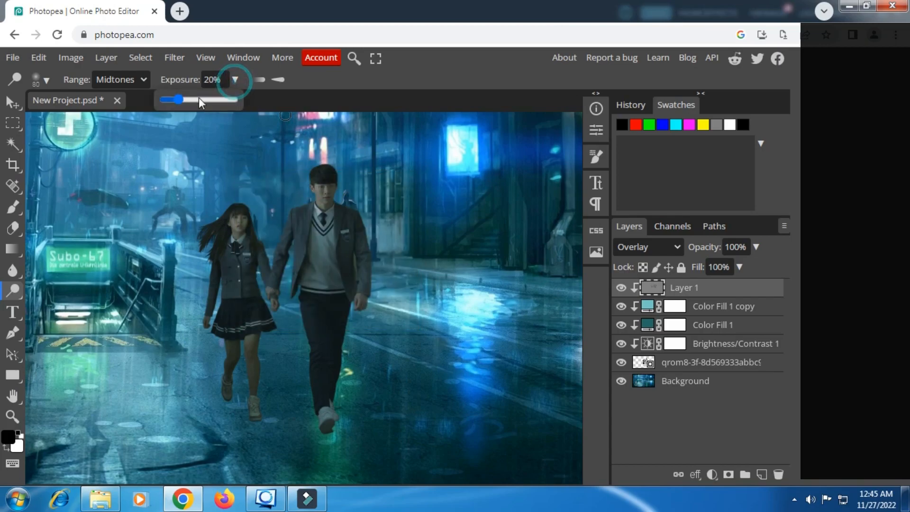
{"action": "left_click_drag", "start_coordinate": [181, 100], "coordinate": [178, 102]}
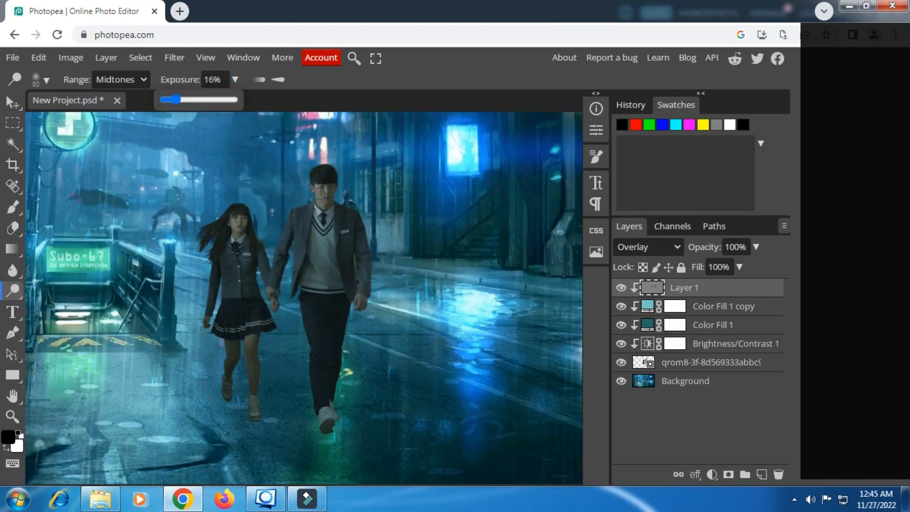
Dodge highlights on the gray layer over both faces, the girl's legs and the couple's joined hands.
{"action": "left_click_drag", "start_coordinate": [316, 190], "coordinate": [318, 195]}
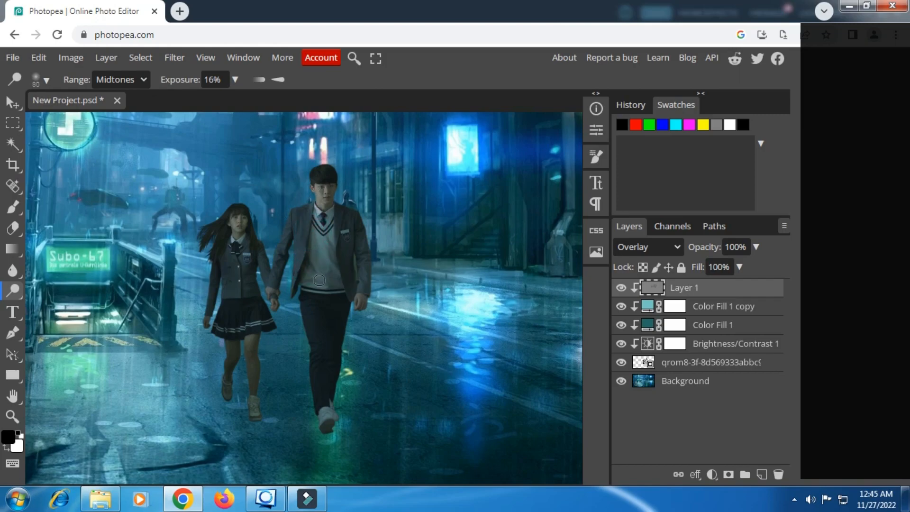
{"action": "left_click_drag", "start_coordinate": [244, 224], "coordinate": [233, 230]}
{"action": "mouse_move", "coordinate": [248, 340]}
{"action": "left_mouse_down"}
{"action": "mouse_move", "coordinate": [252, 373]}
{"action": "mouse_move", "coordinate": [250, 354]}
{"action": "left_mouse_up"}
{"action": "left_click", "coordinate": [272, 294]}
Select every layer from the gray layer down to the couple cutout and merge them into one layer.
{"action": "left_click", "coordinate": [13, 463]}
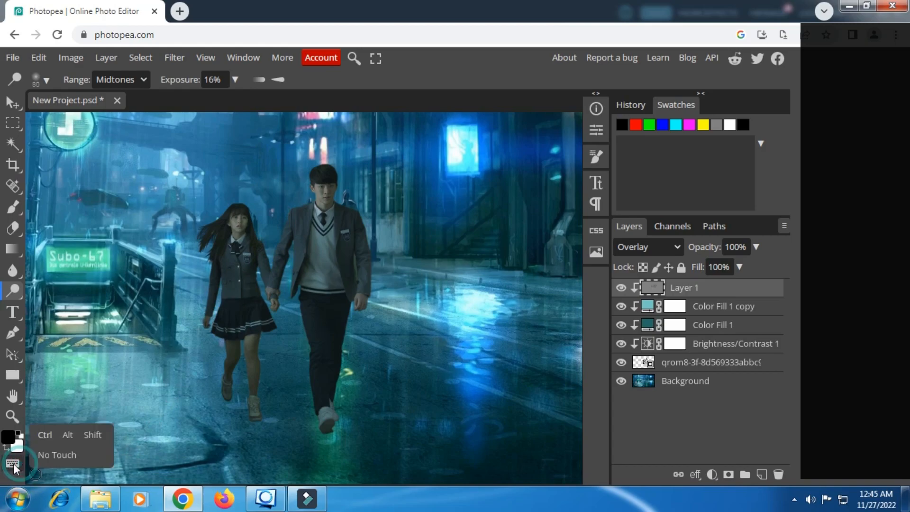
{"action": "left_click", "coordinate": [98, 436]}
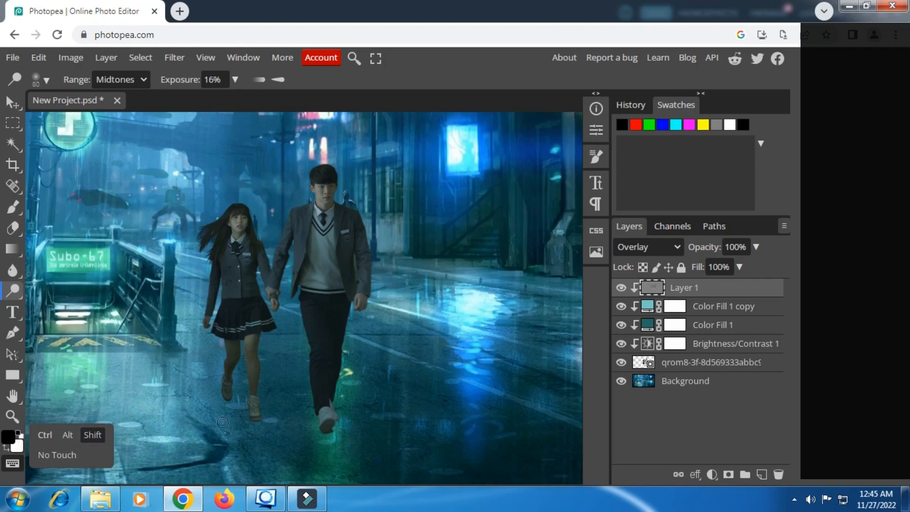
{"action": "left_click", "coordinate": [687, 363]}
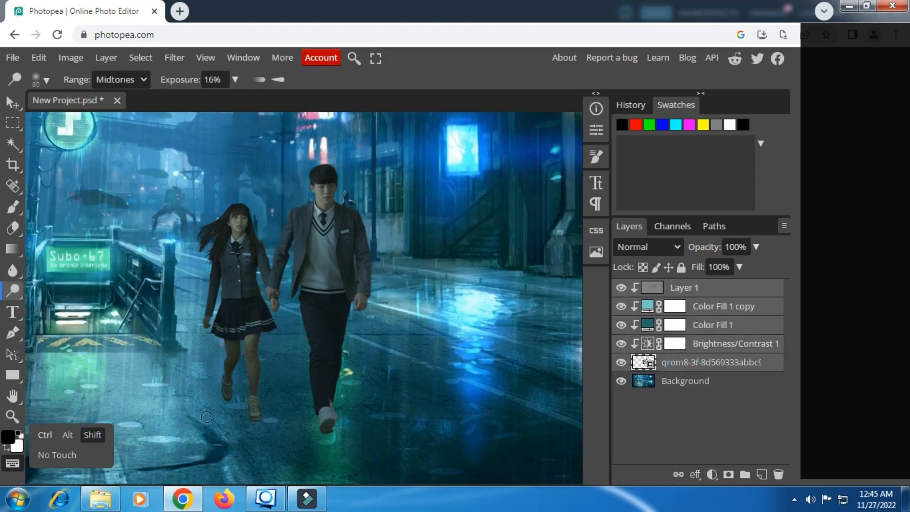
{"action": "left_click", "coordinate": [95, 434]}
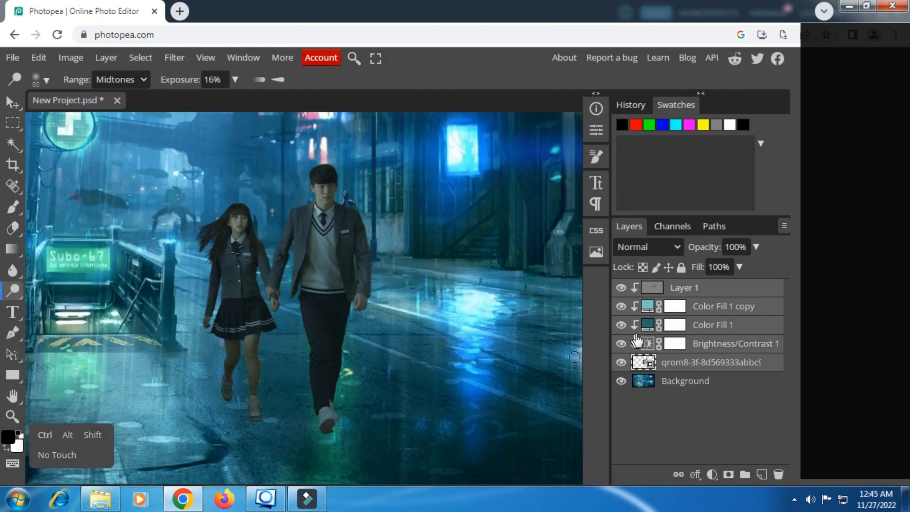
{"action": "right_click", "coordinate": [698, 322]}
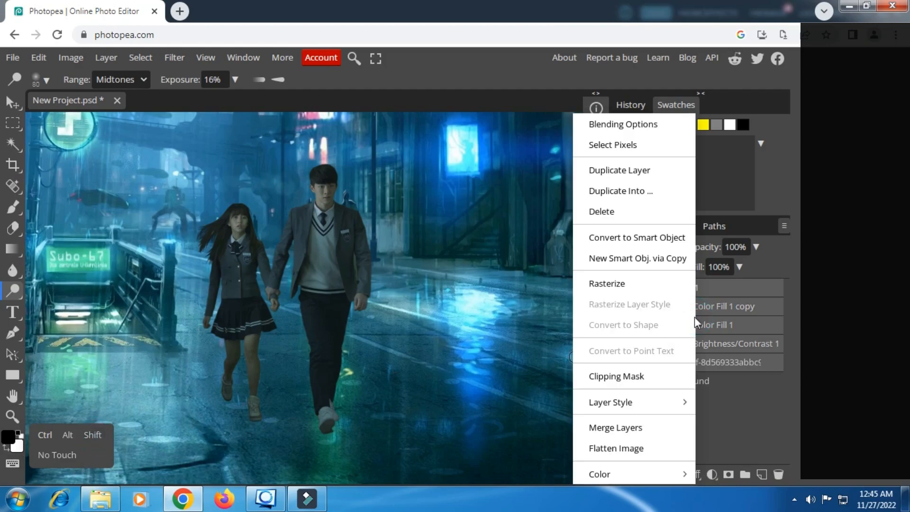
{"action": "left_click", "coordinate": [627, 429]}
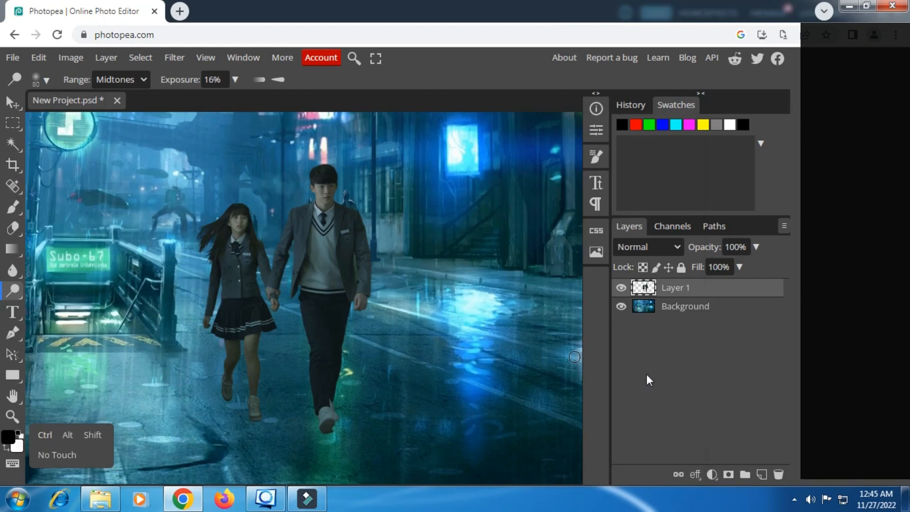
Duplicate the merged couple layer and hide the copy.
{"action": "right_click", "coordinate": [673, 288]}
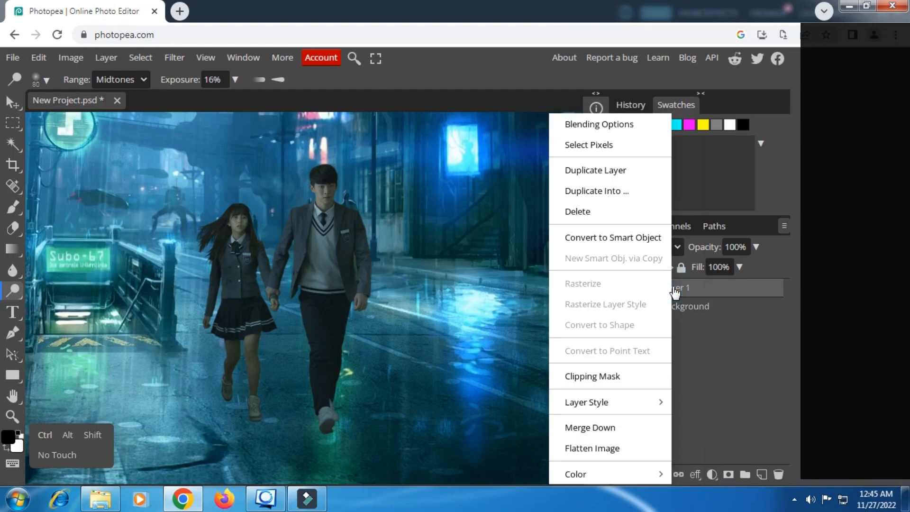
{"action": "left_click", "coordinate": [575, 171]}
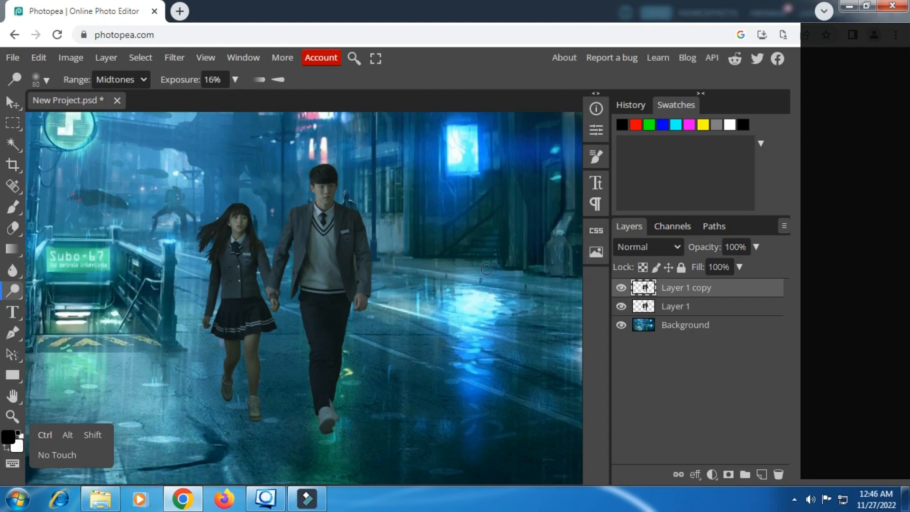
{"action": "left_click", "coordinate": [620, 287]}
Apply a Motion Blur at 0° with a distance of about 32 px to the couple on Layer 1.
{"action": "left_click", "coordinate": [637, 306]}
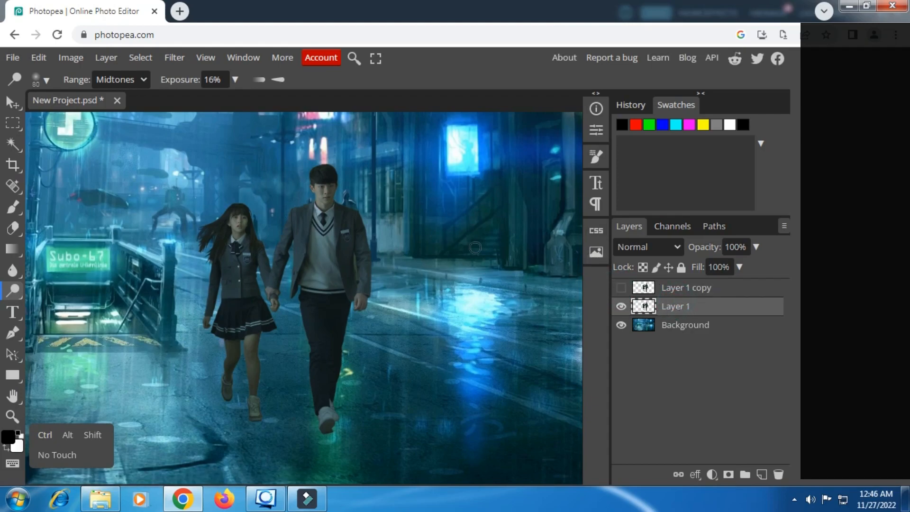
{"action": "left_click", "coordinate": [175, 59]}
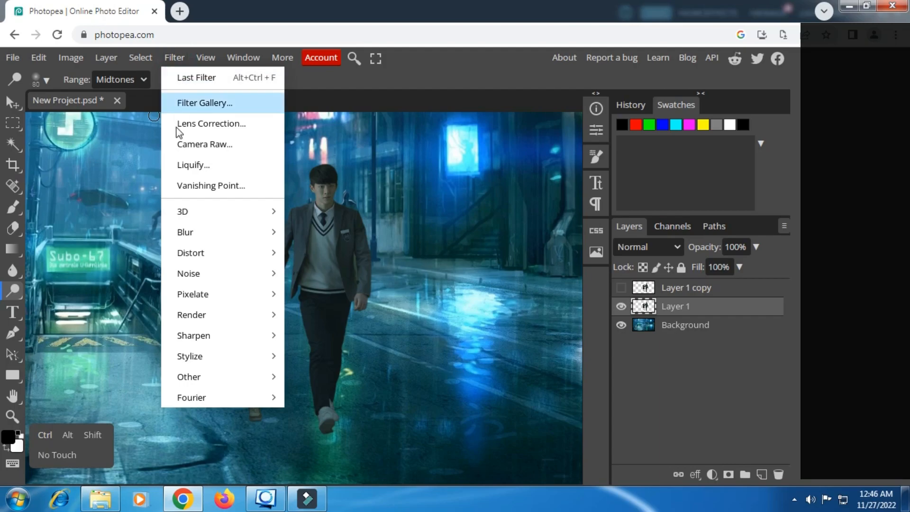
{"action": "mouse_move", "coordinate": [236, 232]}
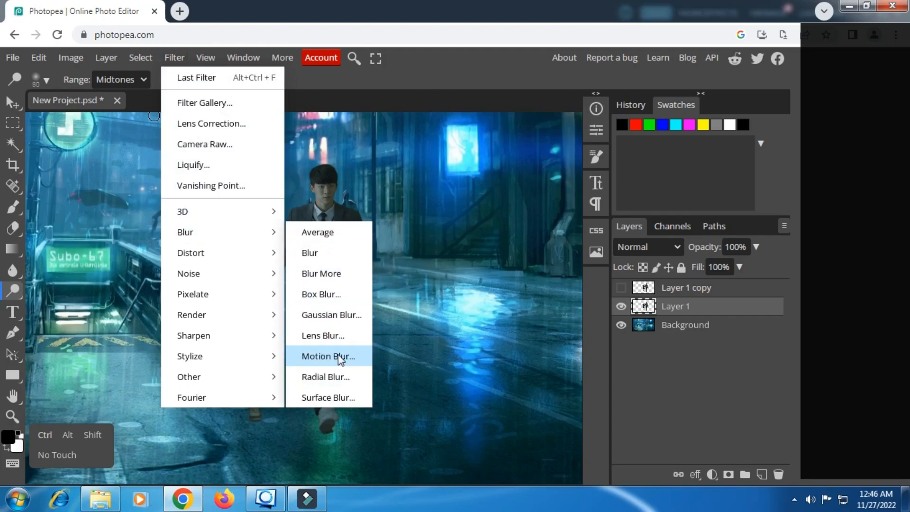
{"action": "left_click", "coordinate": [320, 355]}
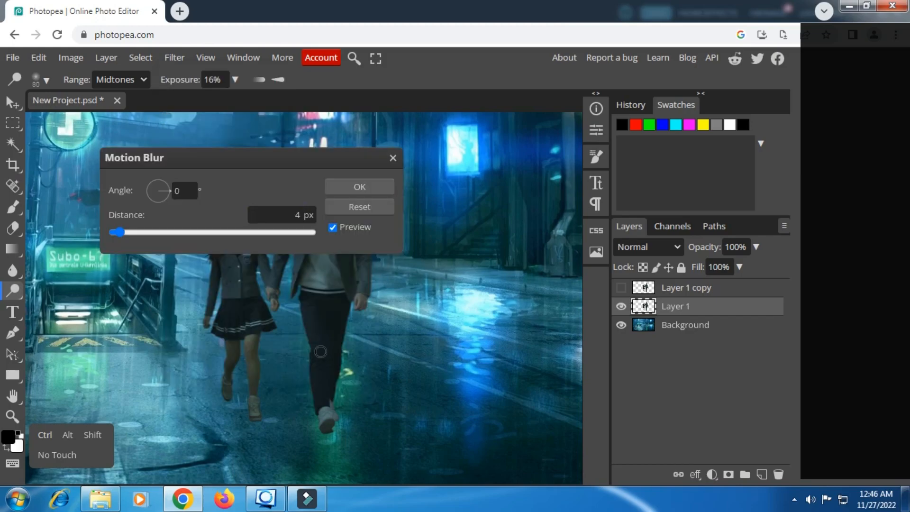
{"action": "left_click", "coordinate": [296, 217]}
{"action": "left_click_drag", "start_coordinate": [229, 160], "coordinate": [524, 146]}
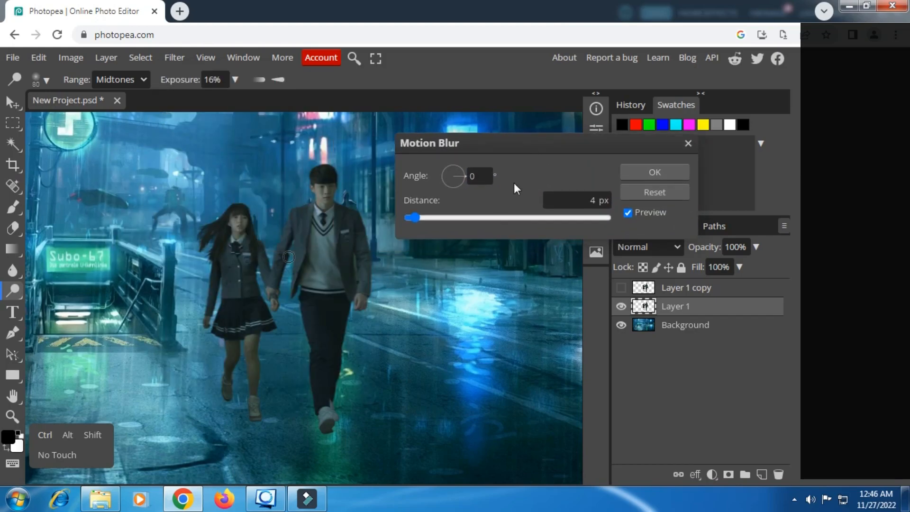
{"action": "left_click", "coordinate": [471, 217]}
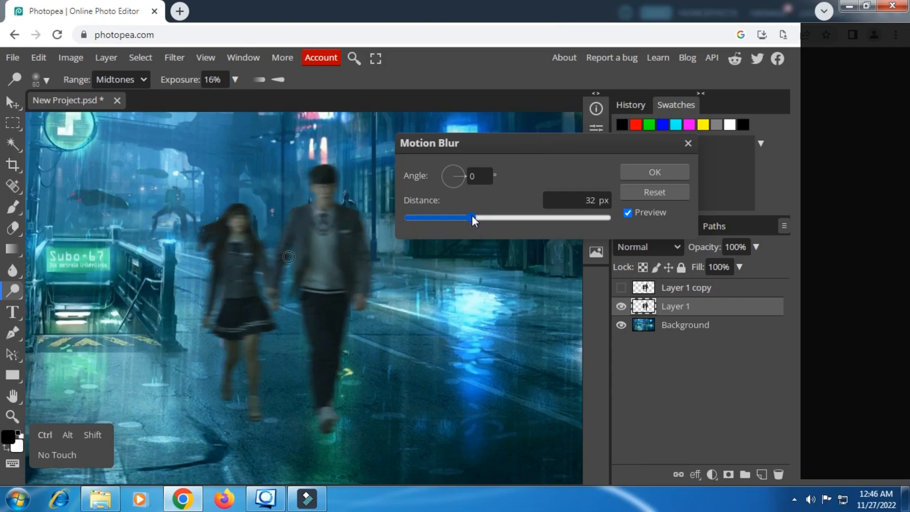
{"action": "left_click", "coordinate": [476, 215]}
{"action": "left_click", "coordinate": [641, 173]}
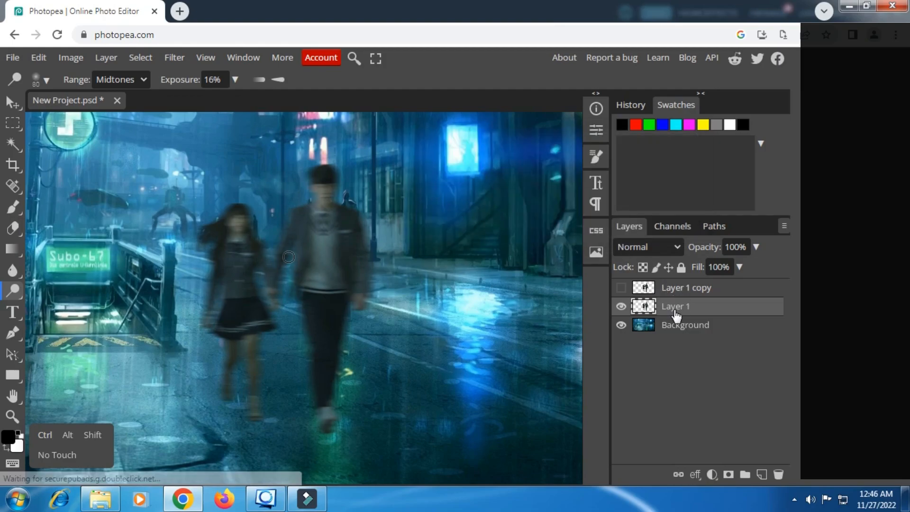
Flip the blurred couple on Layer 1 vertically with Free Transform and move it below the original feet position as a reflection.
{"action": "left_click", "coordinate": [13, 123]}
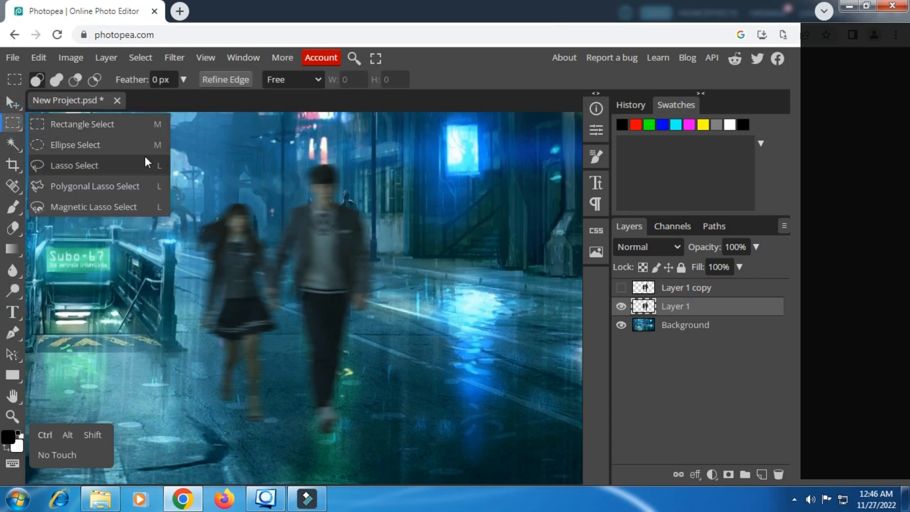
{"action": "left_click", "coordinate": [90, 125]}
{"action": "right_click", "coordinate": [345, 217]}
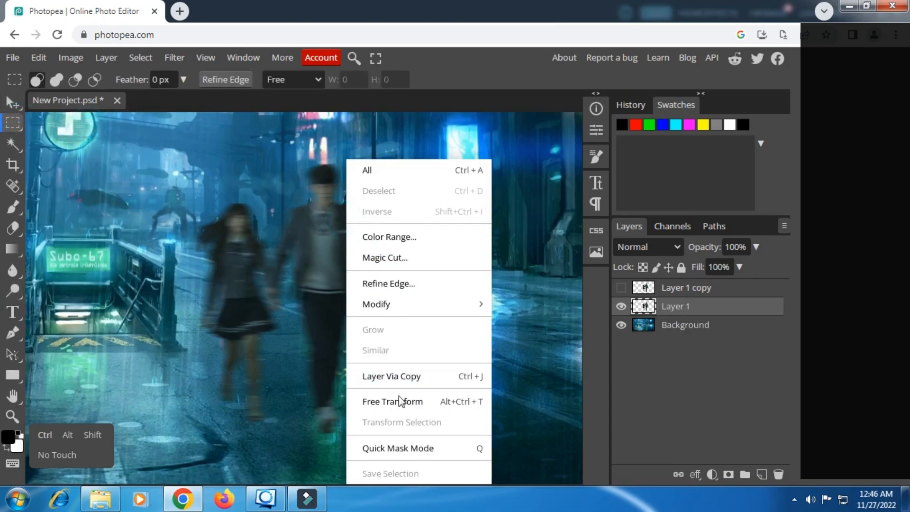
{"action": "left_click", "coordinate": [395, 403]}
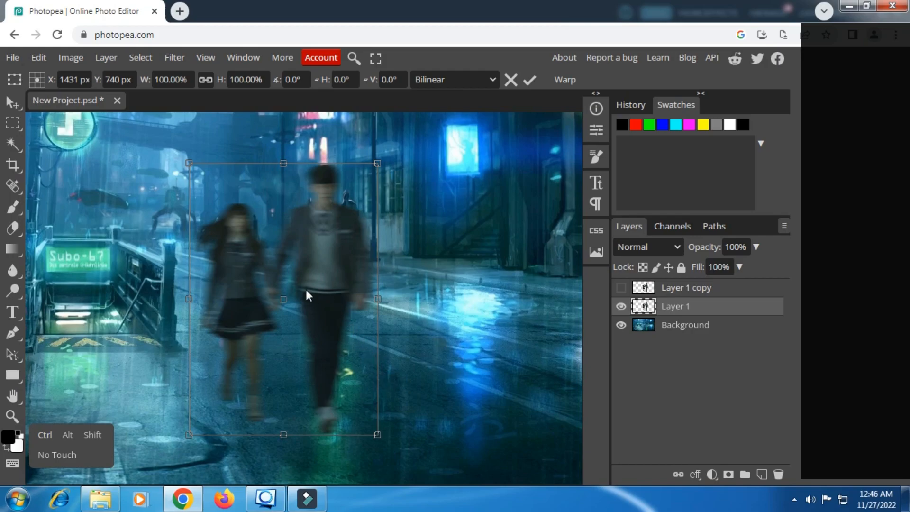
{"action": "right_click", "coordinate": [289, 284]}
{"action": "right_click", "coordinate": [298, 204]}
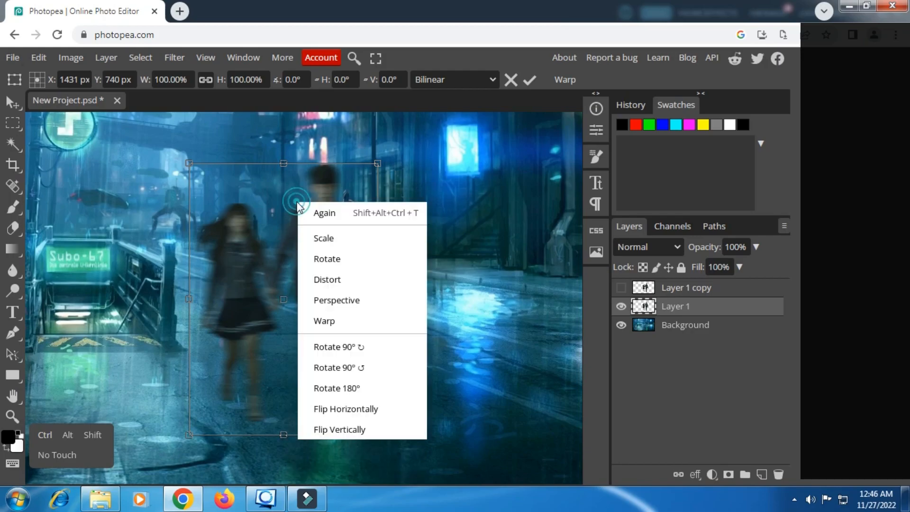
{"action": "left_click", "coordinate": [357, 428]}
{"action": "left_click_drag", "start_coordinate": [299, 228], "coordinate": [305, 450]}
{"action": "scroll", "coordinate": [439, 282], "scroll_direction": "down", "scroll_amount": 2}
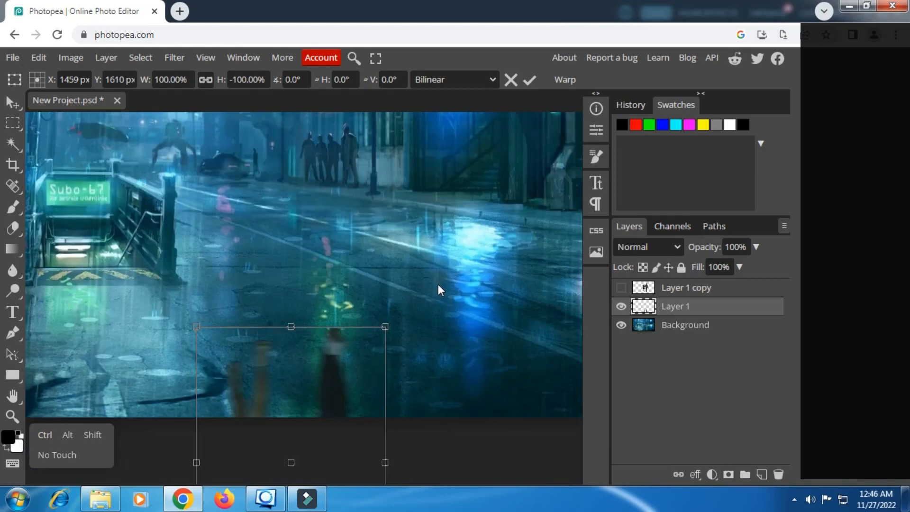
{"action": "left_click", "coordinate": [530, 81]}
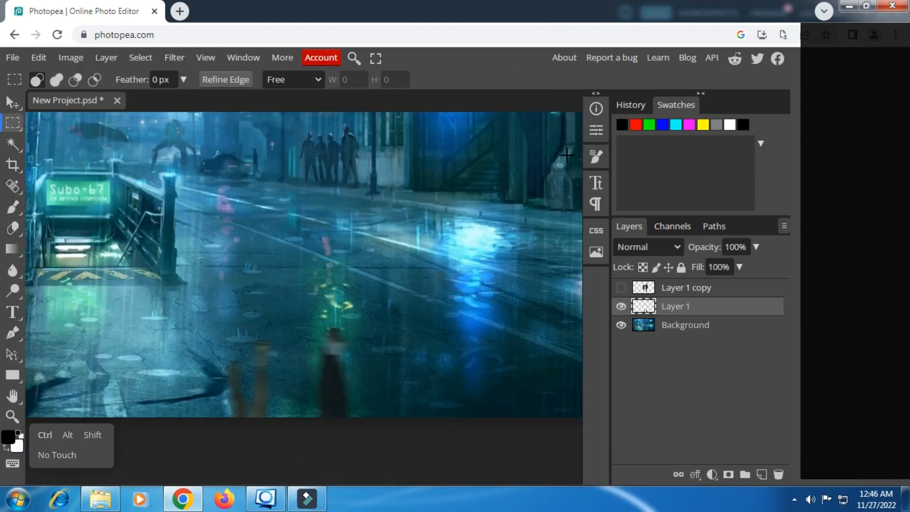
Show Layer 1 copy and move the flipped reflection down until it starts just beneath the man's front shoe.
{"action": "left_click", "coordinate": [619, 287]}
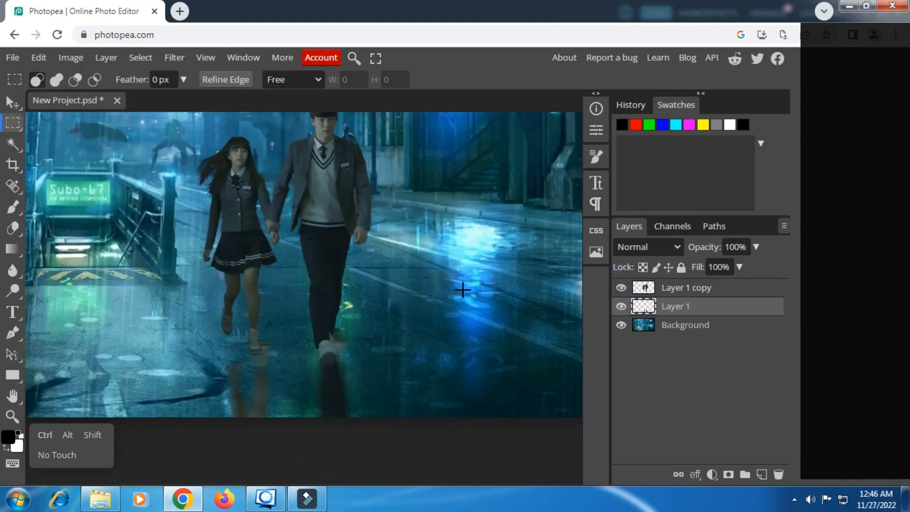
{"action": "left_click", "coordinate": [12, 103]}
{"action": "left_click_drag", "start_coordinate": [332, 385], "coordinate": [325, 415]}
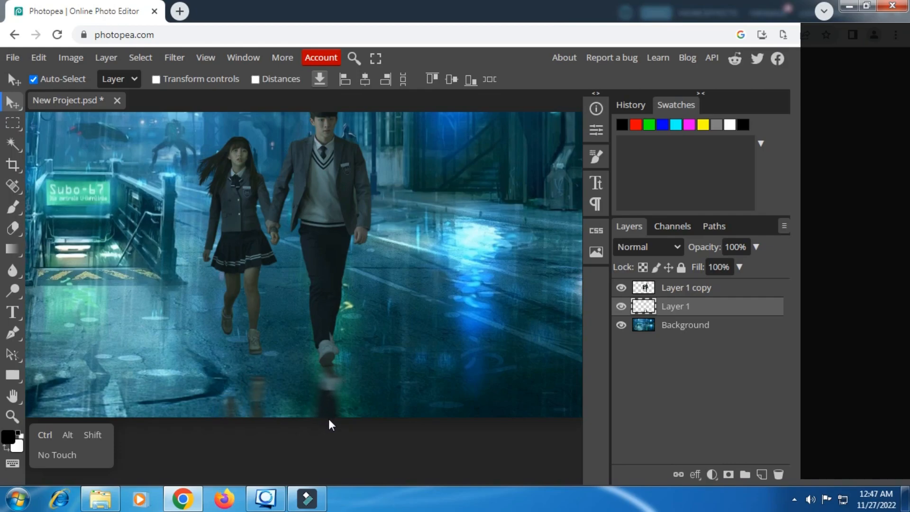
{"action": "left_click_drag", "start_coordinate": [327, 419], "coordinate": [327, 420]}
Duplicate the reflection layer and hide Layer 1, leaving the duplicate visible.
{"action": "right_click", "coordinate": [664, 307]}
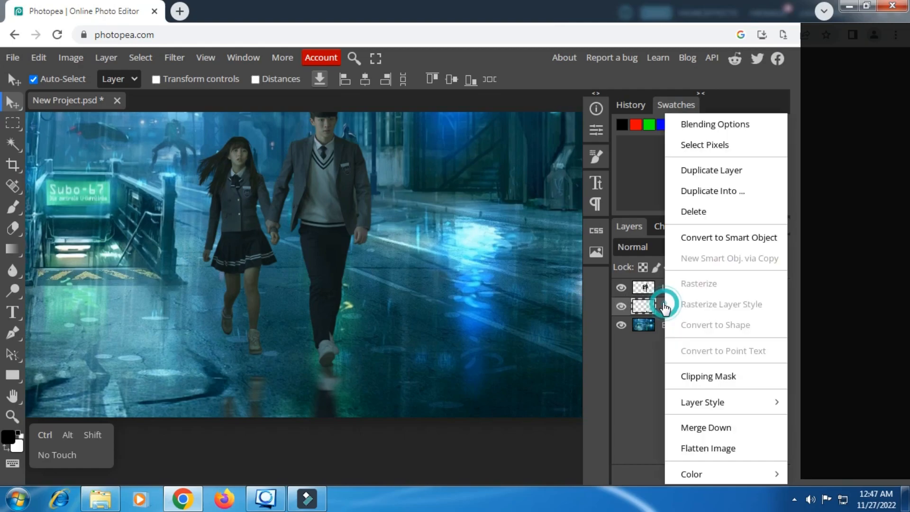
{"action": "left_click", "coordinate": [697, 171]}
{"action": "left_click", "coordinate": [620, 306]}
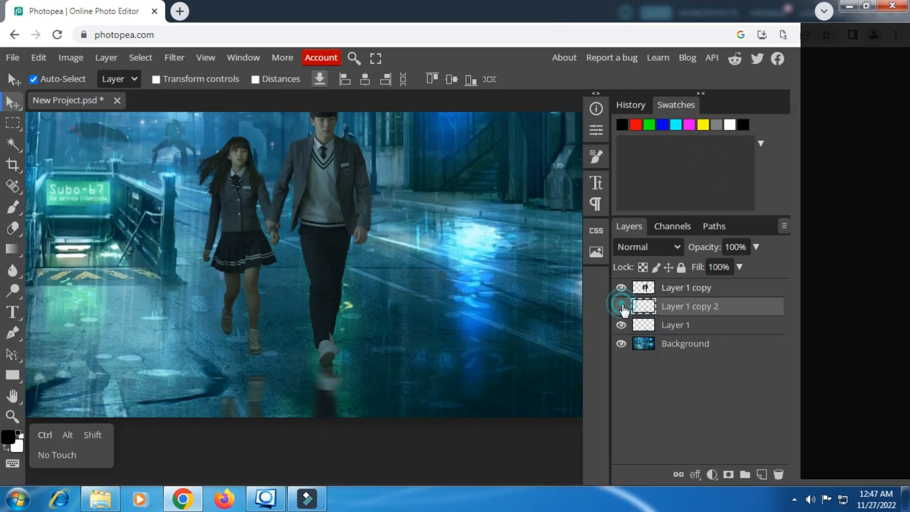
{"action": "left_click", "coordinate": [616, 325]}
{"action": "left_click", "coordinate": [616, 326]}
{"action": "left_click", "coordinate": [615, 325]}
{"action": "left_click", "coordinate": [616, 325]}
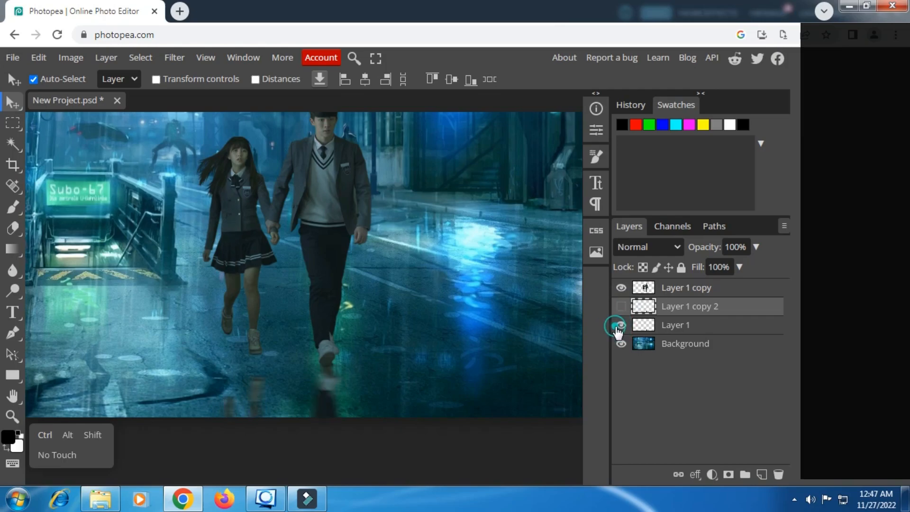
{"action": "left_click", "coordinate": [616, 325]}
{"action": "left_click", "coordinate": [621, 306]}
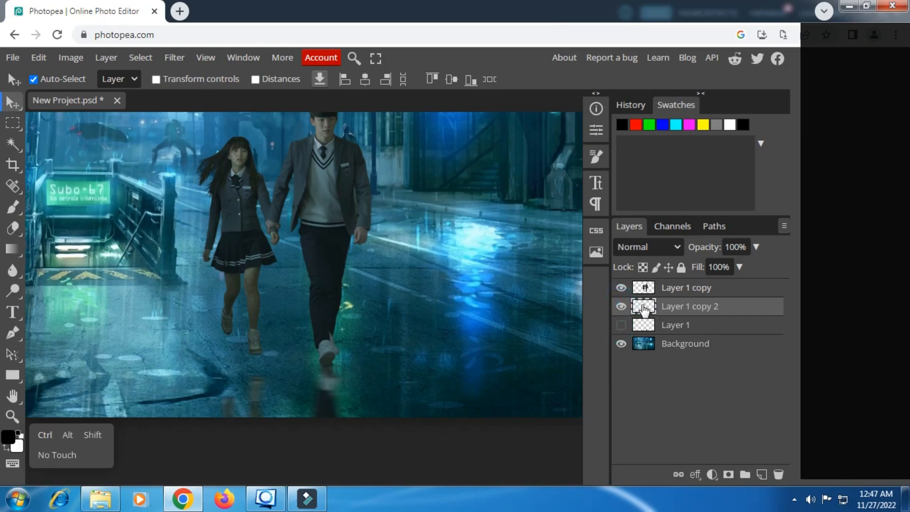
Erase the girl's reflection from the duplicate layer using the hard round eraser at 168 px.
{"action": "left_click", "coordinate": [16, 227]}
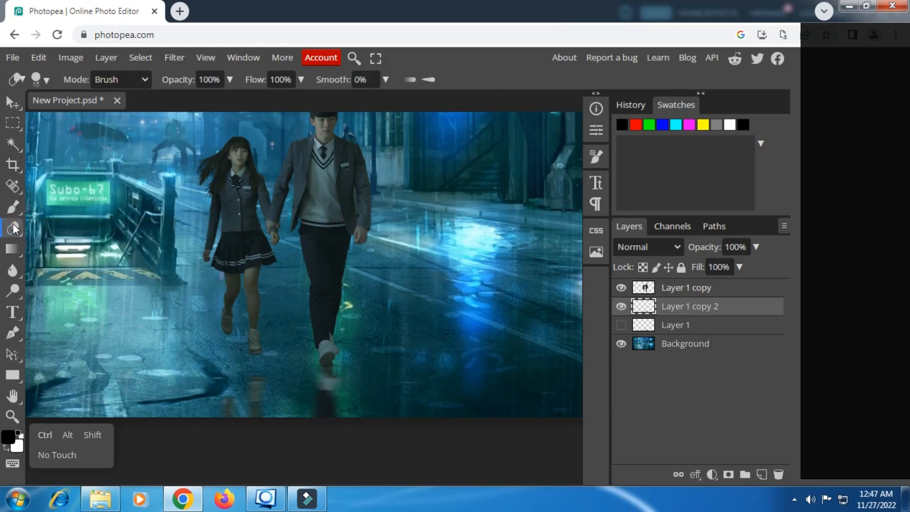
{"action": "left_click", "coordinate": [55, 230]}
{"action": "right_click", "coordinate": [229, 327]}
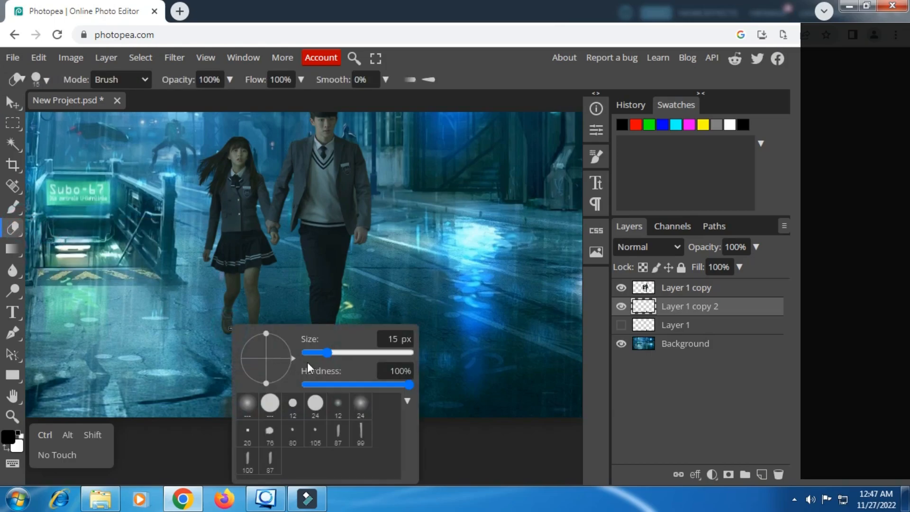
{"action": "left_click", "coordinate": [315, 404]}
{"action": "left_click", "coordinate": [356, 351]}
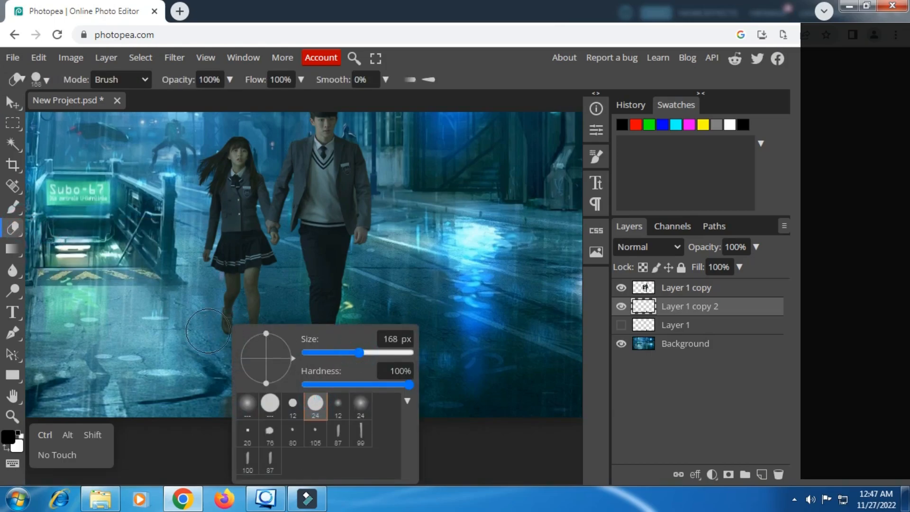
{"action": "mouse_move", "coordinate": [244, 388]}
{"action": "left_mouse_down"}
{"action": "mouse_move", "coordinate": [250, 419]}
{"action": "mouse_move", "coordinate": [227, 404]}
{"action": "mouse_move", "coordinate": [241, 390]}
{"action": "mouse_move", "coordinate": [240, 417]}
{"action": "mouse_move", "coordinate": [242, 398]}
{"action": "mouse_move", "coordinate": [250, 415]}
{"action": "left_mouse_up"}
Show Layer 1, hide Layer 1 copy 2, and move Layer 1's reflection up to meet the girl's shoes.
{"action": "left_click", "coordinate": [621, 325]}
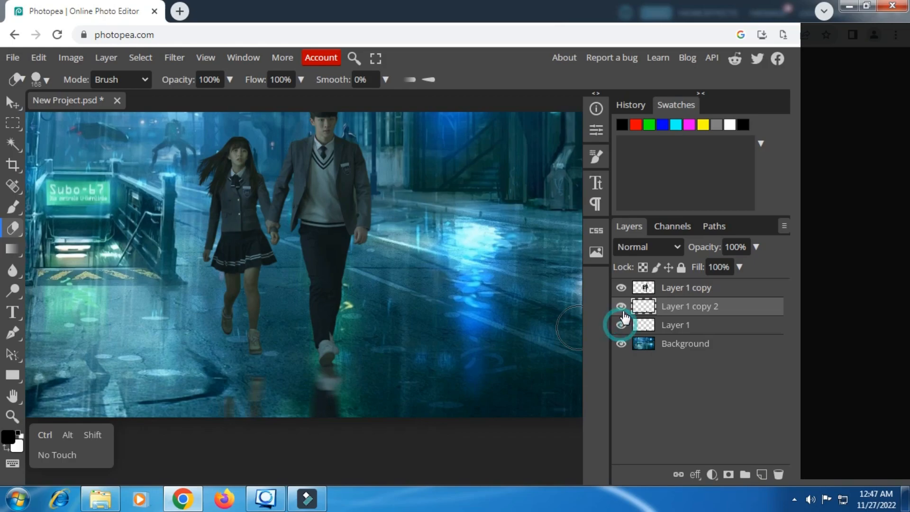
{"action": "left_click", "coordinate": [668, 326]}
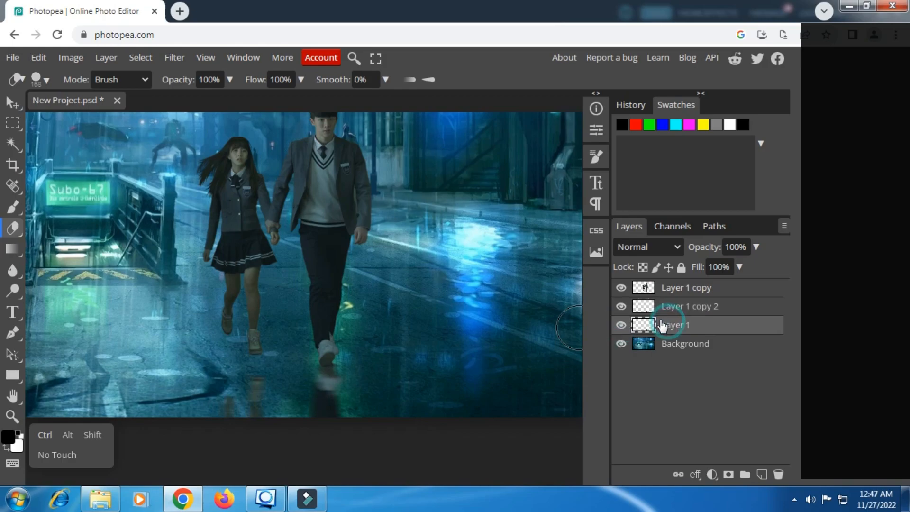
{"action": "left_click", "coordinate": [621, 306]}
{"action": "left_click", "coordinate": [12, 102]}
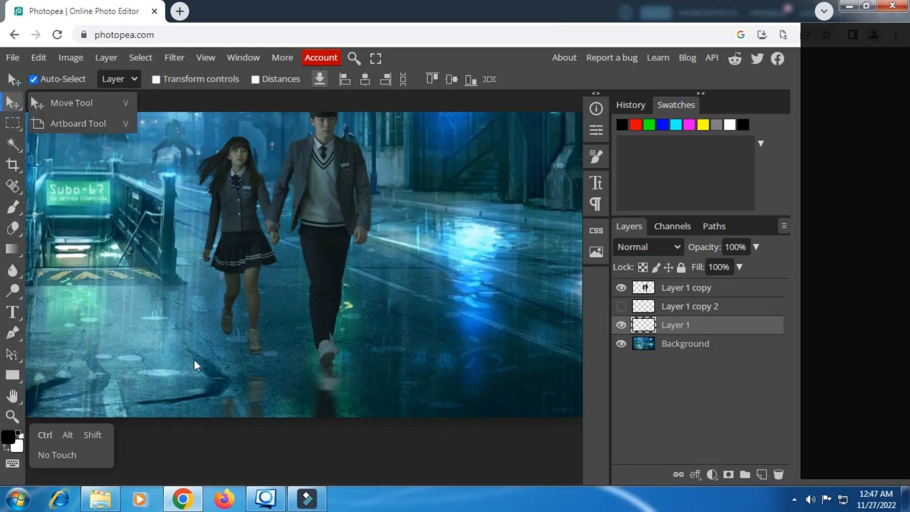
{"action": "left_click_drag", "start_coordinate": [255, 393], "coordinate": [255, 372]}
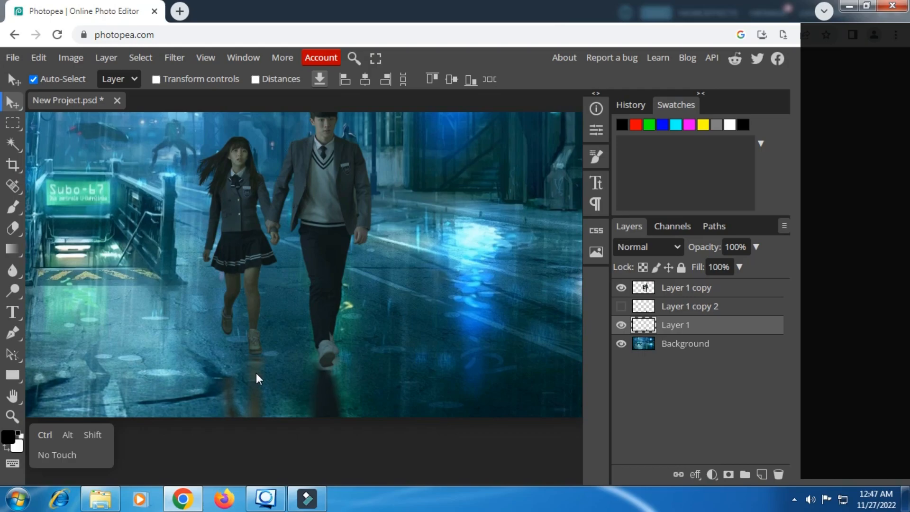
Erase the man's reflection from Layer 1 and show Layer 1 copy 2 again.
{"action": "left_click", "coordinate": [13, 228]}
{"action": "mouse_move", "coordinate": [318, 363]}
{"action": "left_mouse_down"}
{"action": "mouse_move", "coordinate": [326, 428]}
{"action": "mouse_move", "coordinate": [332, 379]}
{"action": "mouse_move", "coordinate": [350, 387]}
{"action": "mouse_move", "coordinate": [328, 420]}
{"action": "mouse_move", "coordinate": [310, 415]}
{"action": "mouse_move", "coordinate": [303, 372]}
{"action": "left_mouse_up"}
{"action": "left_click", "coordinate": [620, 306]}
Merge Layer 1 copy 2 down into Layer 1 to combine both reflections.
{"action": "left_click", "coordinate": [674, 310]}
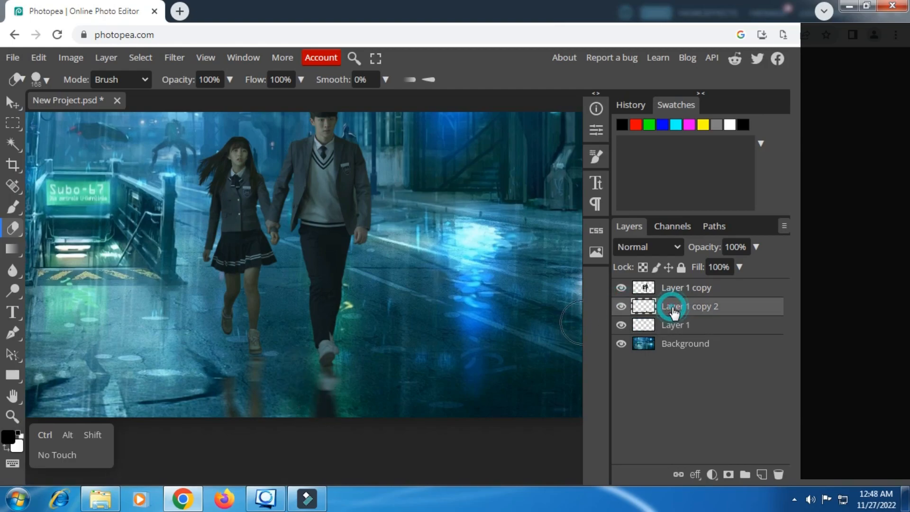
{"action": "right_click", "coordinate": [674, 311]}
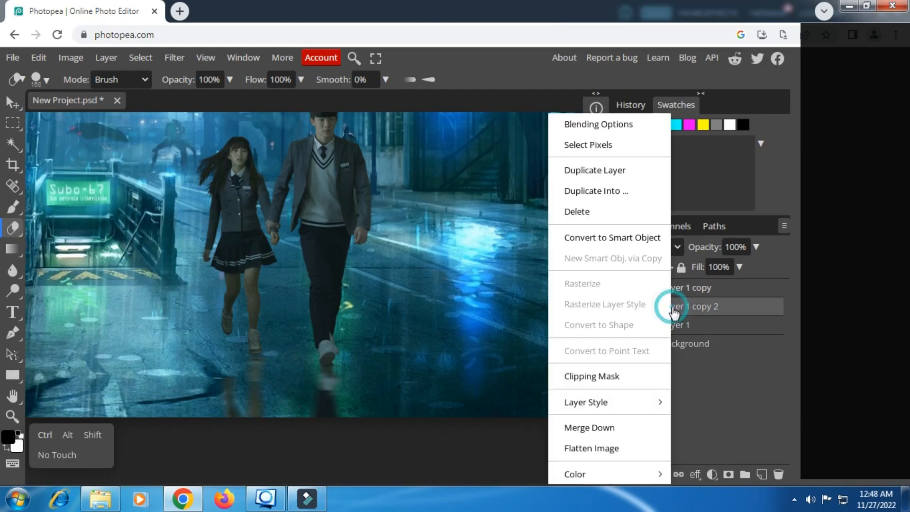
{"action": "left_click", "coordinate": [608, 424]}
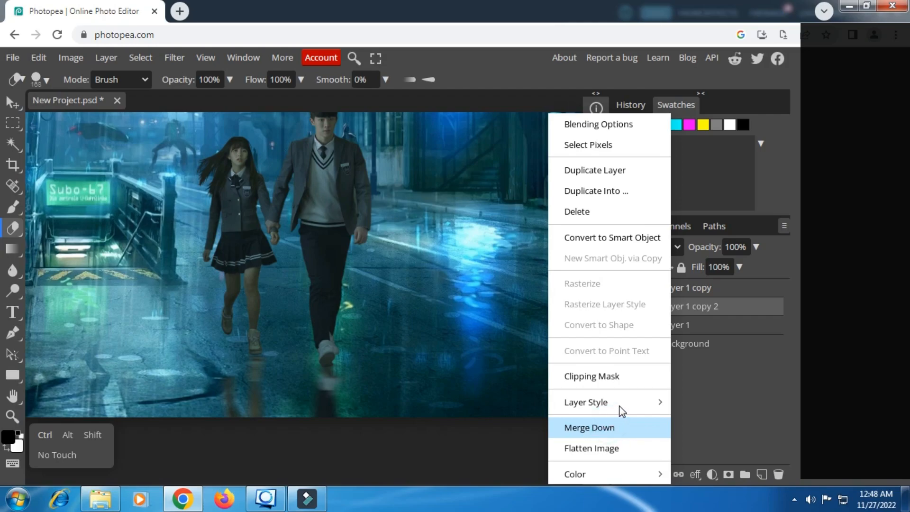
Compare the scene with and without the merged reflection and set that layer's opacity to 89%.
{"action": "left_click", "coordinate": [622, 304]}
{"action": "left_click", "coordinate": [621, 304]}
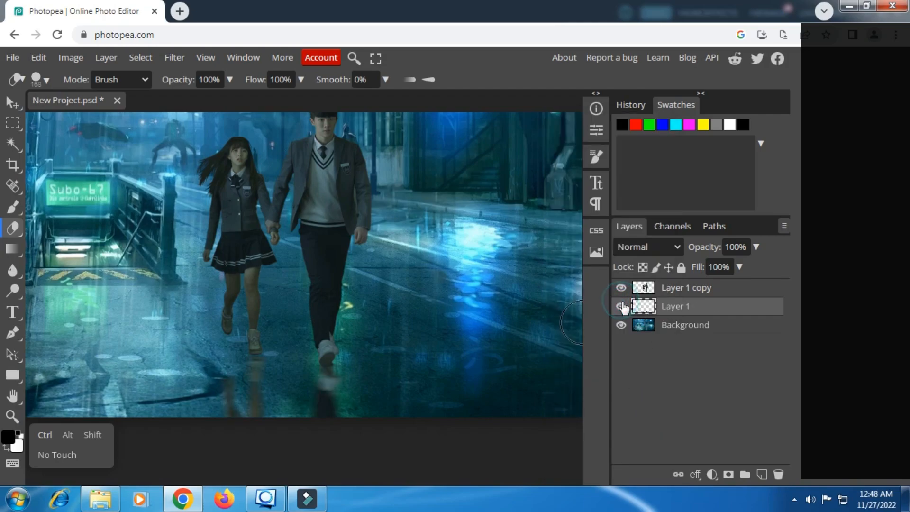
{"action": "left_click", "coordinate": [757, 247]}
{"action": "left_click", "coordinate": [746, 266]}
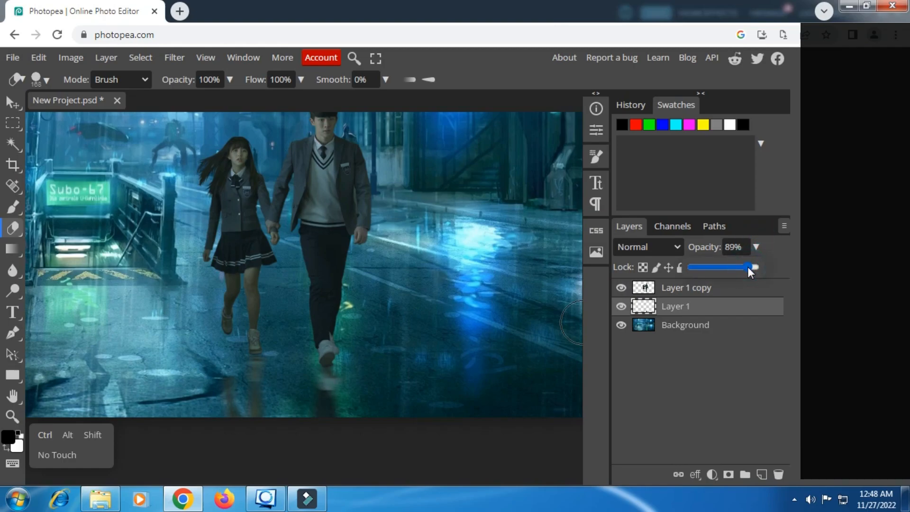
Add a new empty layer directly above Layer 1 copy.
{"action": "left_click", "coordinate": [668, 296]}
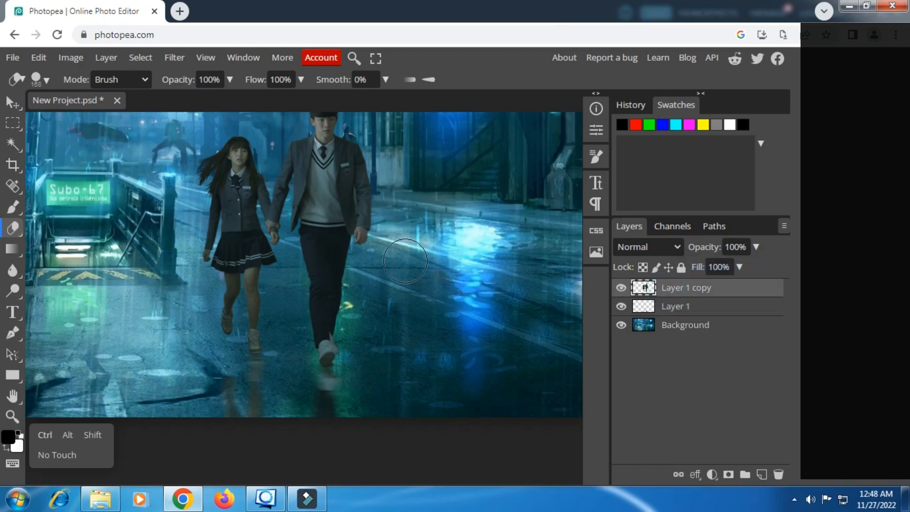
{"action": "scroll", "coordinate": [402, 247], "scroll_direction": "up", "scroll_amount": 3}
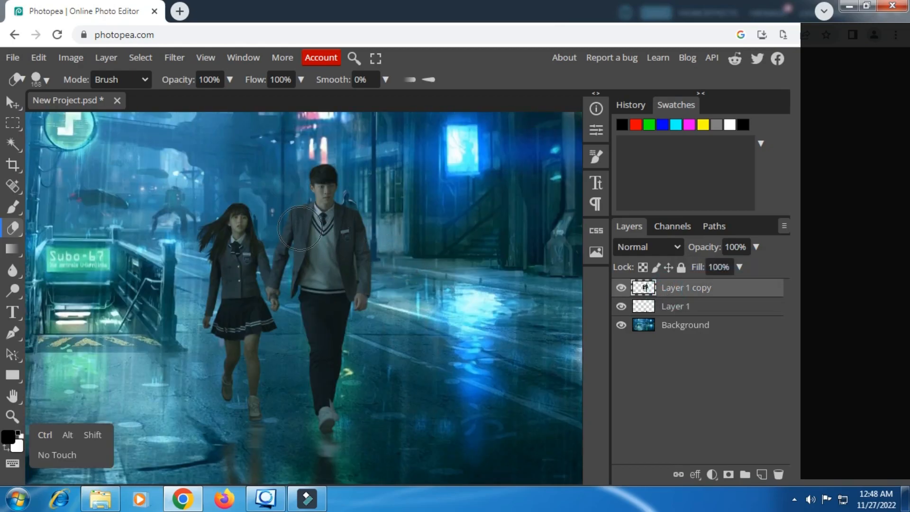
{"action": "scroll", "coordinate": [309, 233], "scroll_direction": "down", "scroll_amount": 2}
{"action": "left_click_drag", "start_coordinate": [286, 228], "coordinate": [344, 229]}
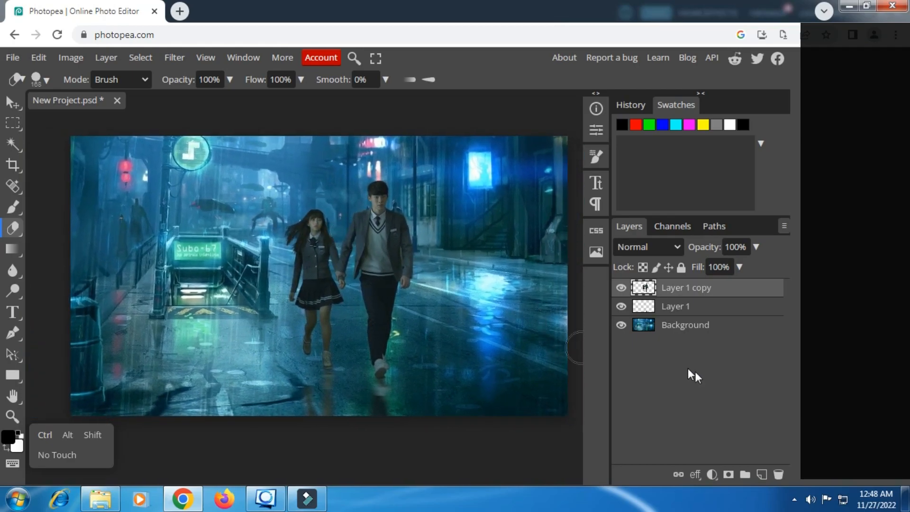
{"action": "left_click", "coordinate": [757, 474]}
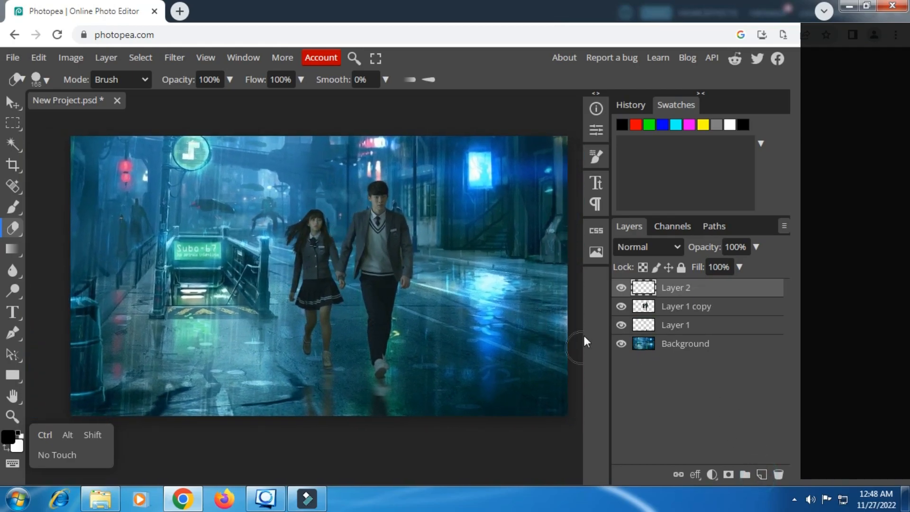
Fill the new empty Layer 2 with black and set its blend mode to Screen.
{"action": "left_click", "coordinate": [8, 436]}
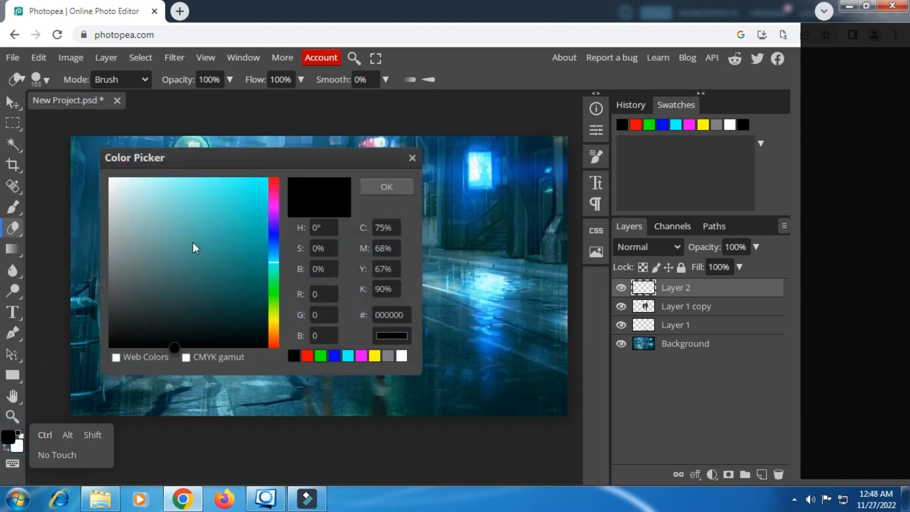
{"action": "left_click", "coordinate": [379, 187]}
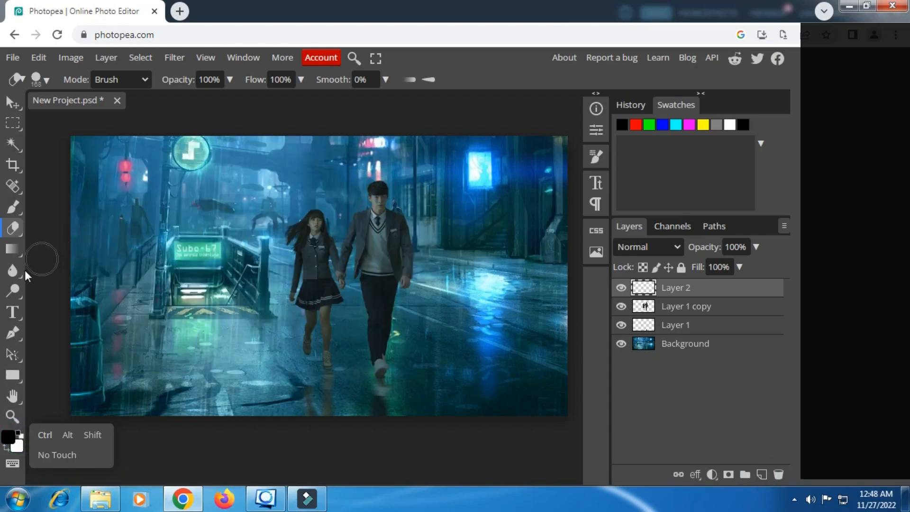
{"action": "left_click", "coordinate": [8, 248]}
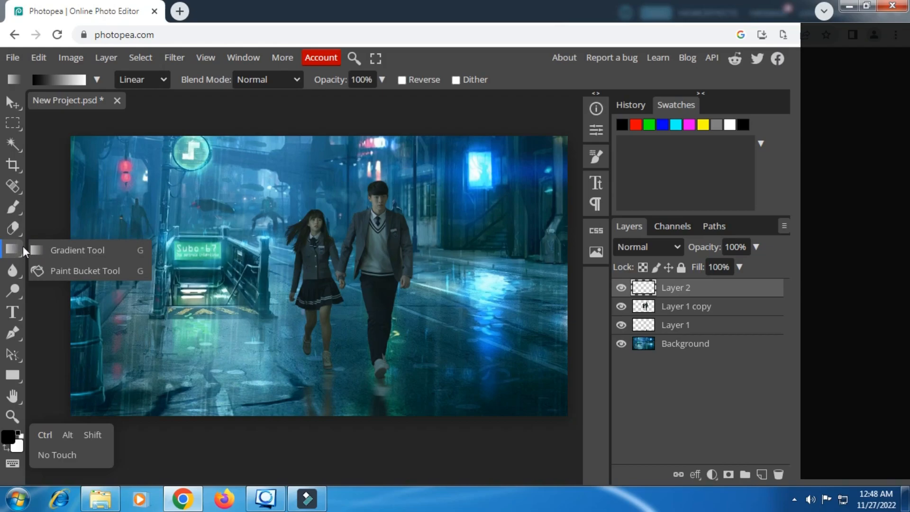
{"action": "left_click", "coordinate": [47, 270]}
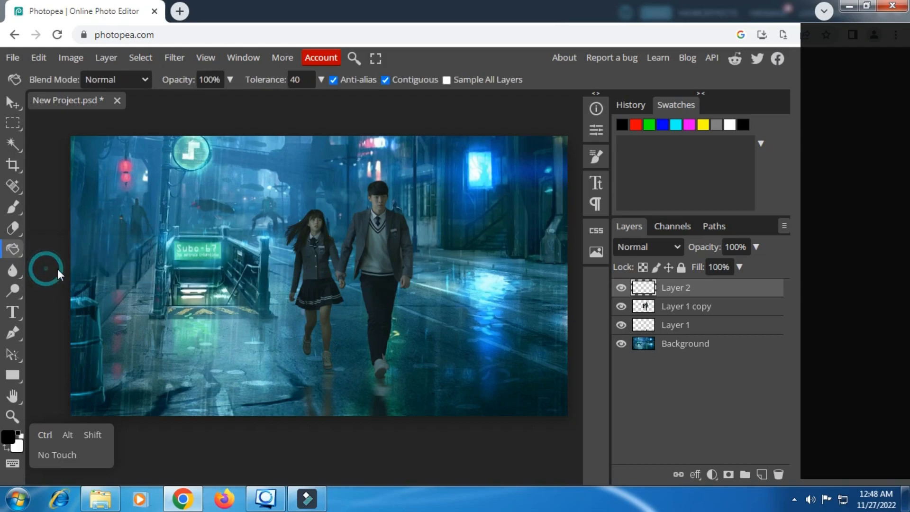
{"action": "left_click", "coordinate": [243, 237]}
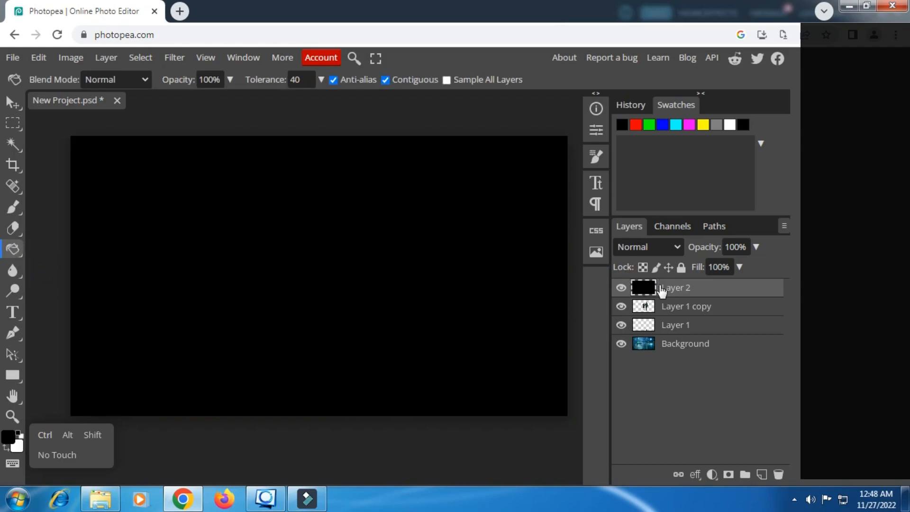
{"action": "left_click", "coordinate": [669, 241]}
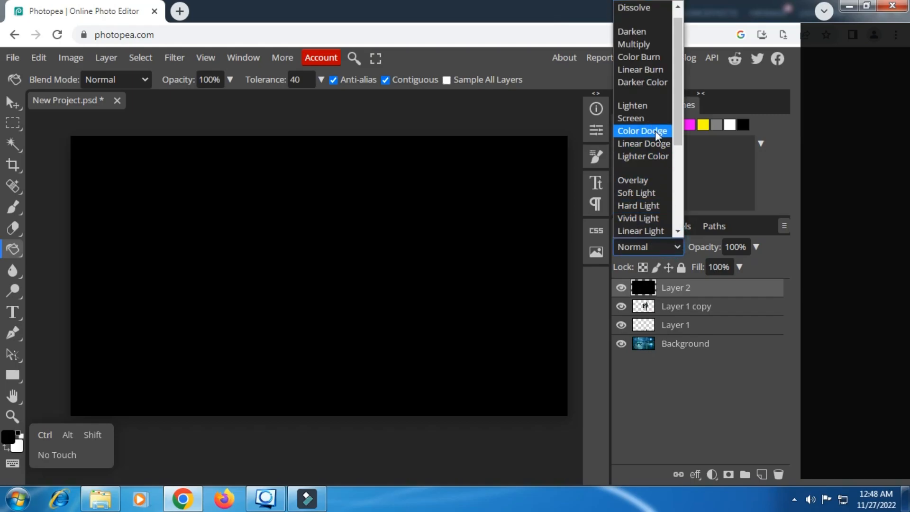
{"action": "left_click", "coordinate": [647, 118]}
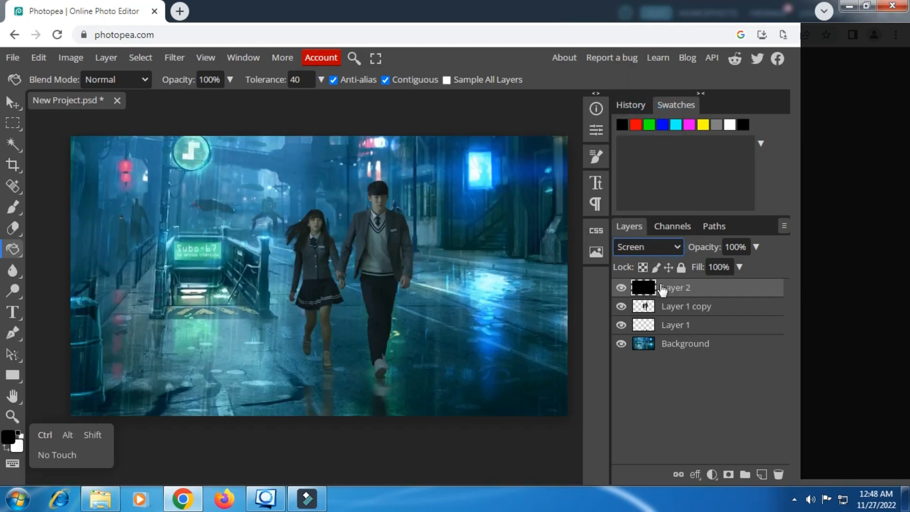
Apply the Particles filter to Layer 2 with a count of 4% and a slightly adjusted particle size.
{"action": "left_click", "coordinate": [175, 56]}
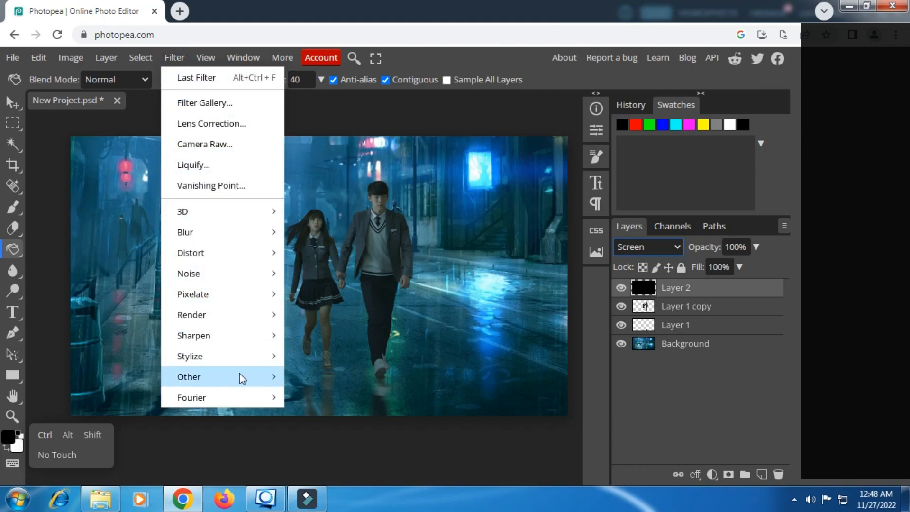
{"action": "mouse_move", "coordinate": [236, 376]}
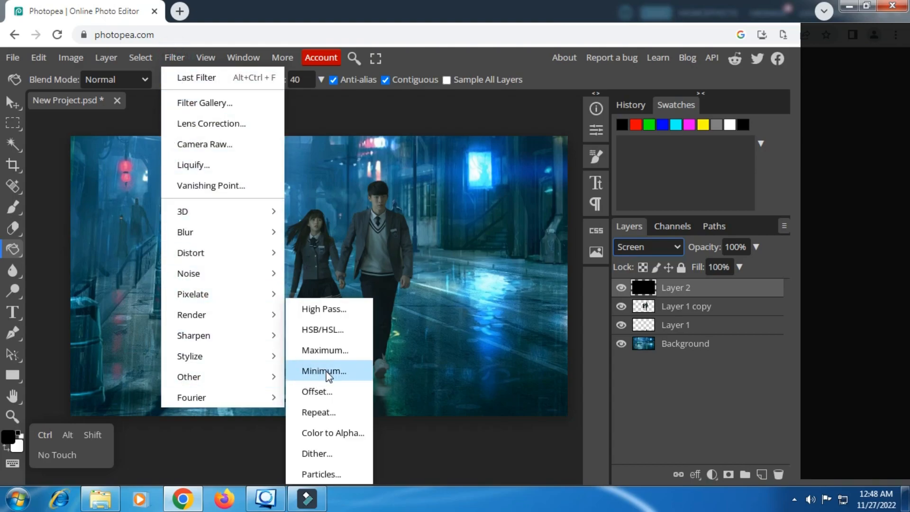
{"action": "left_click", "coordinate": [338, 471]}
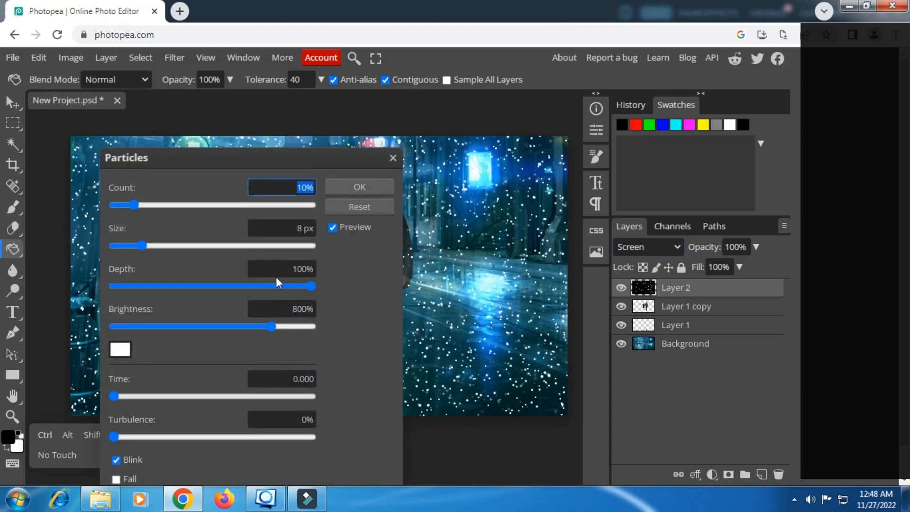
{"action": "left_click_drag", "start_coordinate": [240, 158], "coordinate": [559, 169]}
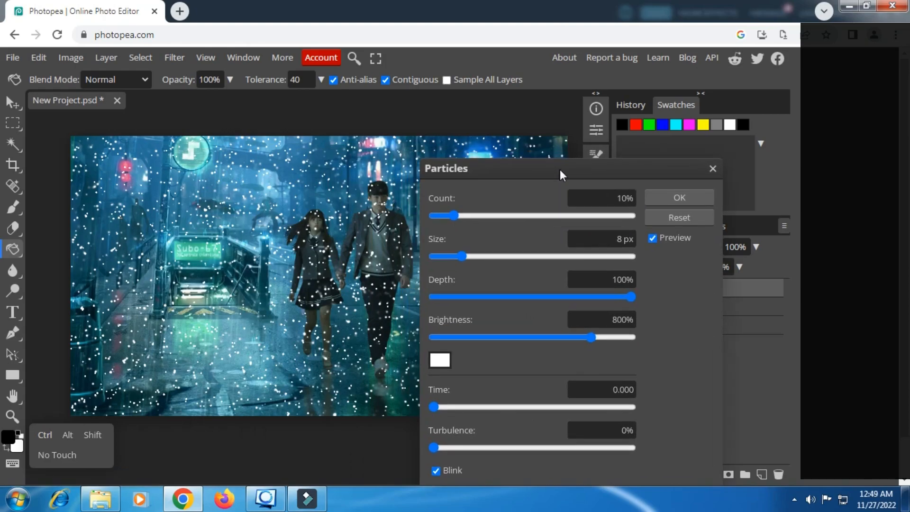
{"action": "left_click", "coordinate": [443, 217]}
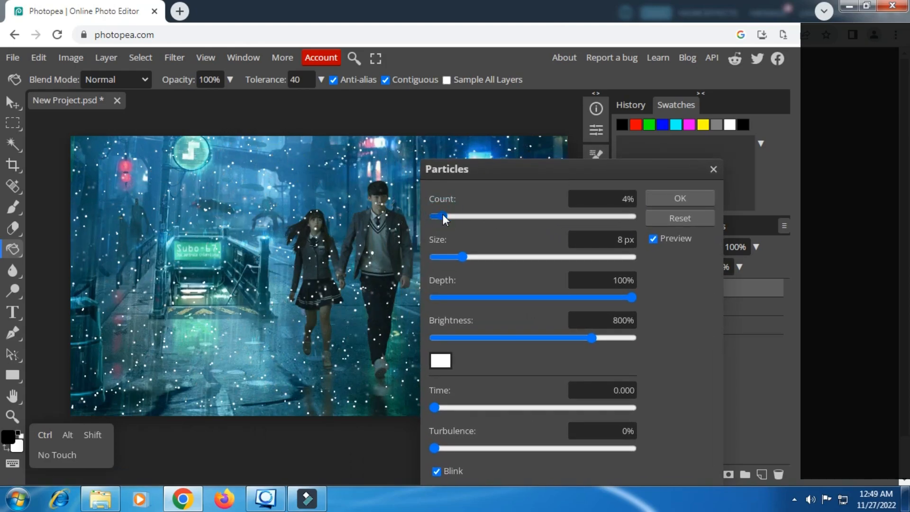
{"action": "left_click", "coordinate": [439, 216]}
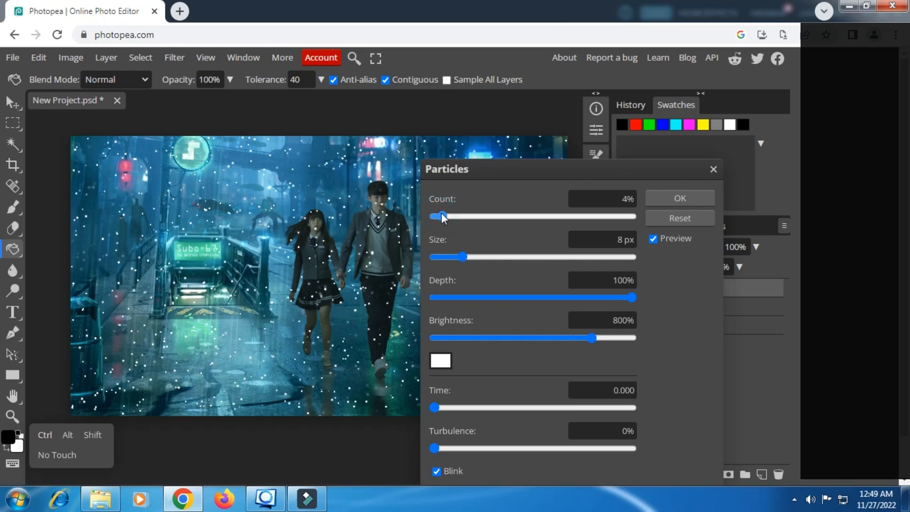
{"action": "left_click", "coordinate": [470, 260]}
{"action": "left_click", "coordinate": [679, 198]}
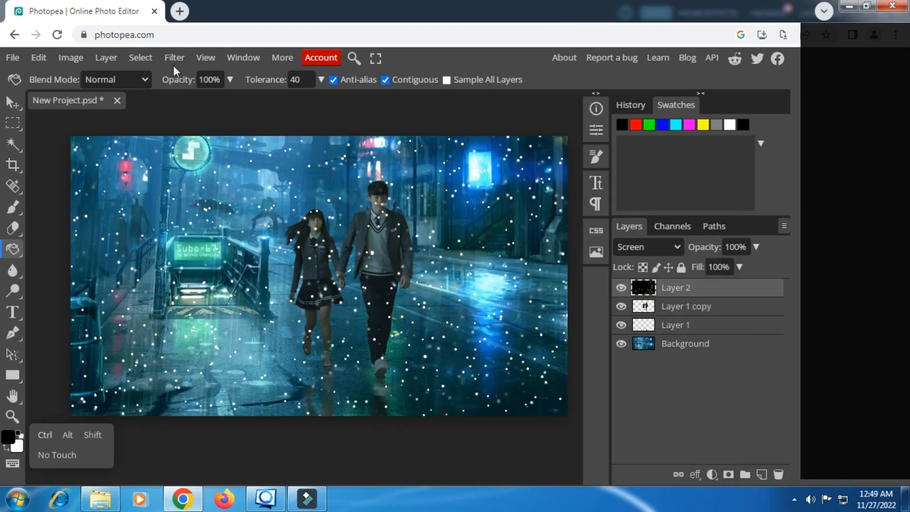
Stretch the particles into rain streaks with a Motion Blur at an angle of -86° and a distance of 84 px.
{"action": "left_click", "coordinate": [175, 57]}
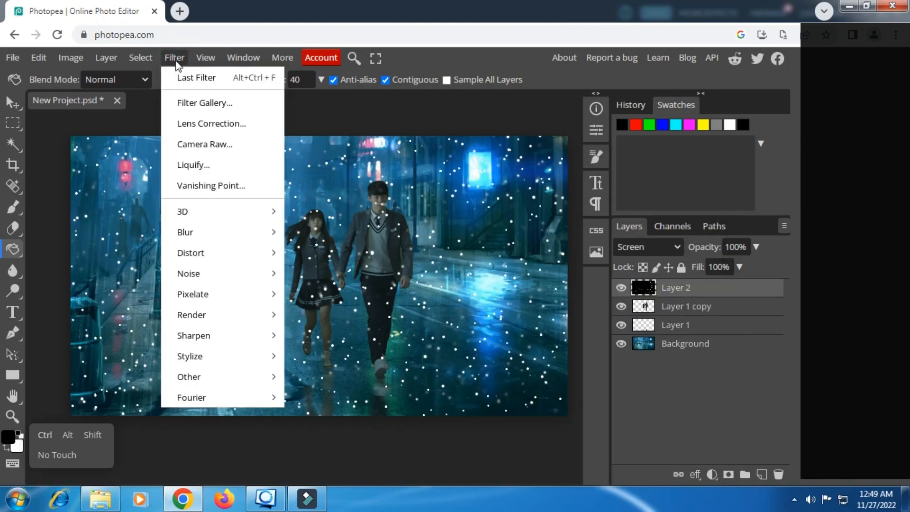
{"action": "mouse_move", "coordinate": [198, 231]}
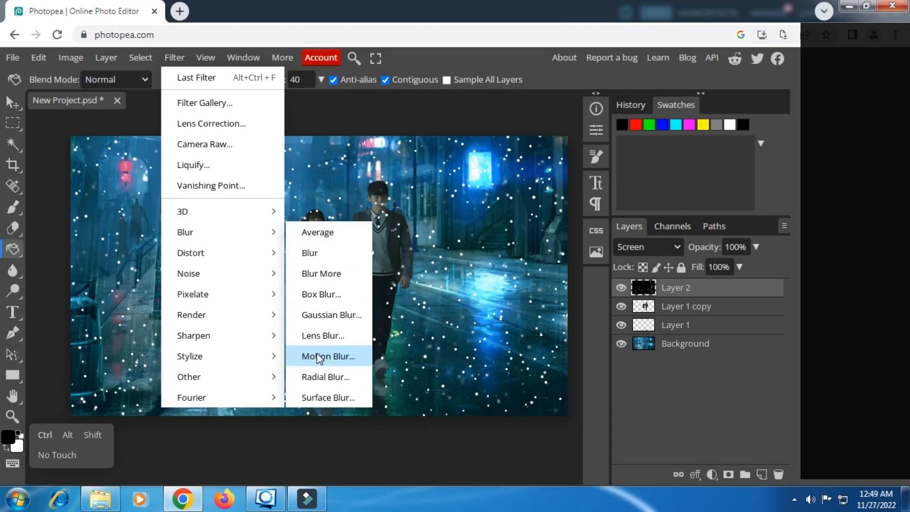
{"action": "left_click", "coordinate": [349, 353]}
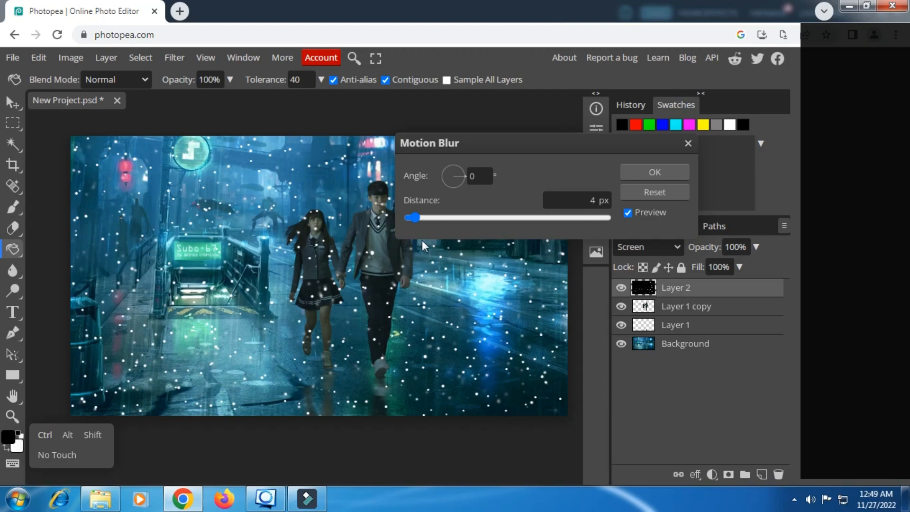
{"action": "left_click", "coordinate": [454, 187]}
{"action": "left_click", "coordinate": [453, 186]}
{"action": "left_click", "coordinate": [473, 218]}
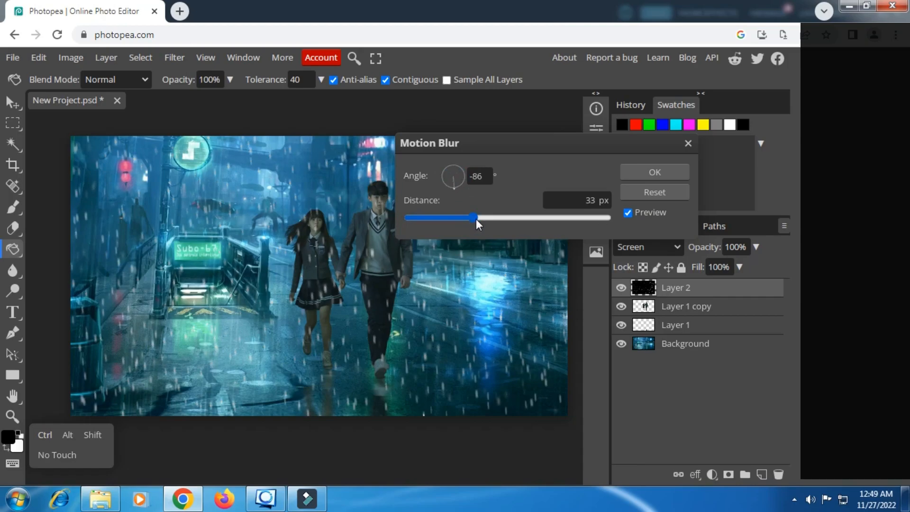
{"action": "left_click", "coordinate": [499, 218]}
{"action": "left_click", "coordinate": [530, 217]}
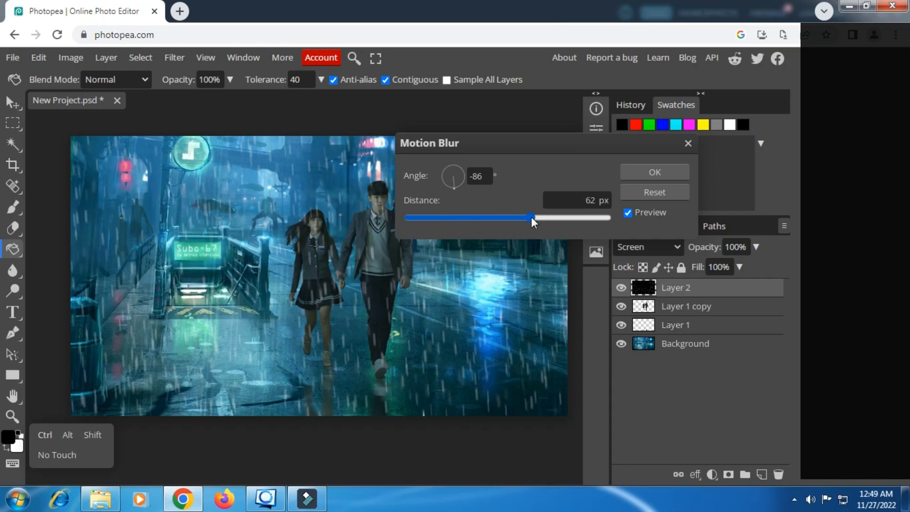
{"action": "left_click", "coordinate": [551, 217]}
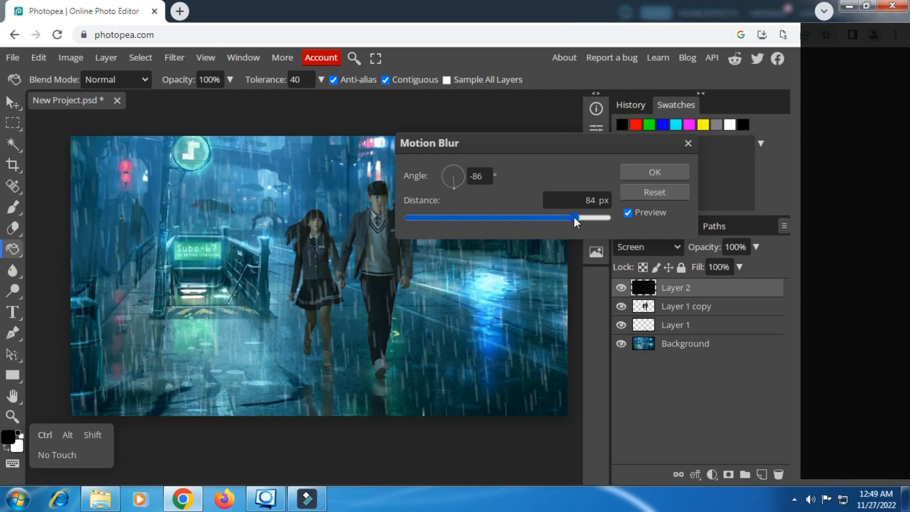
Slant the rain streaks by adjusting the Motion Blur angle to about -72° and apply the filter.
{"action": "left_click", "coordinate": [452, 185]}
{"action": "left_click", "coordinate": [451, 185]}
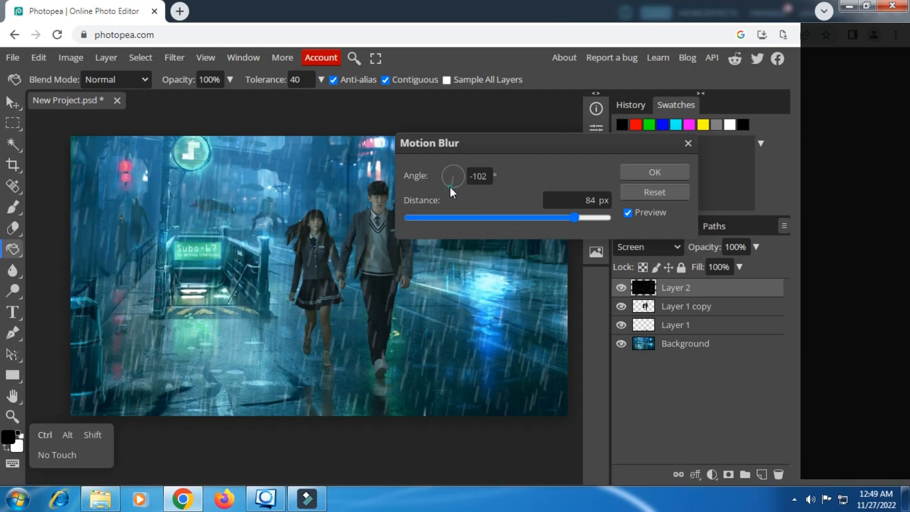
{"action": "left_click_drag", "start_coordinate": [453, 186], "coordinate": [456, 189]}
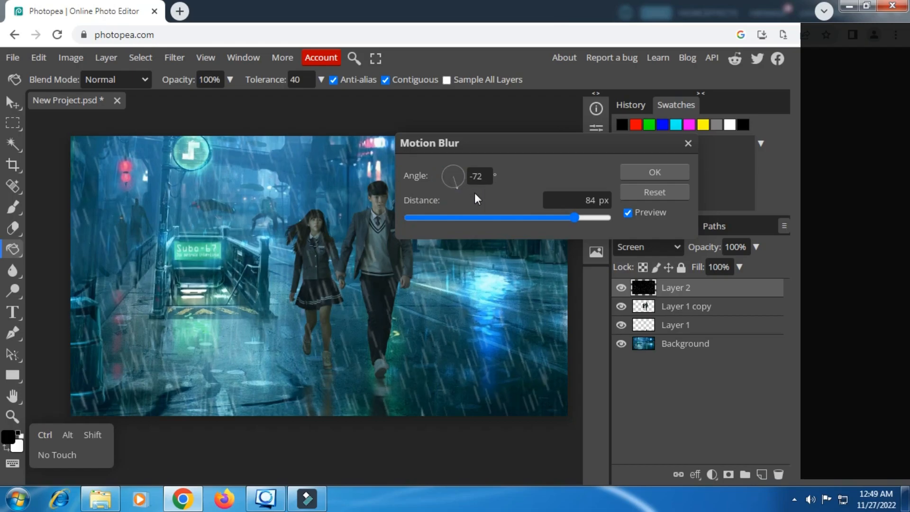
{"action": "left_click", "coordinate": [455, 189]}
{"action": "left_click", "coordinate": [641, 180]}
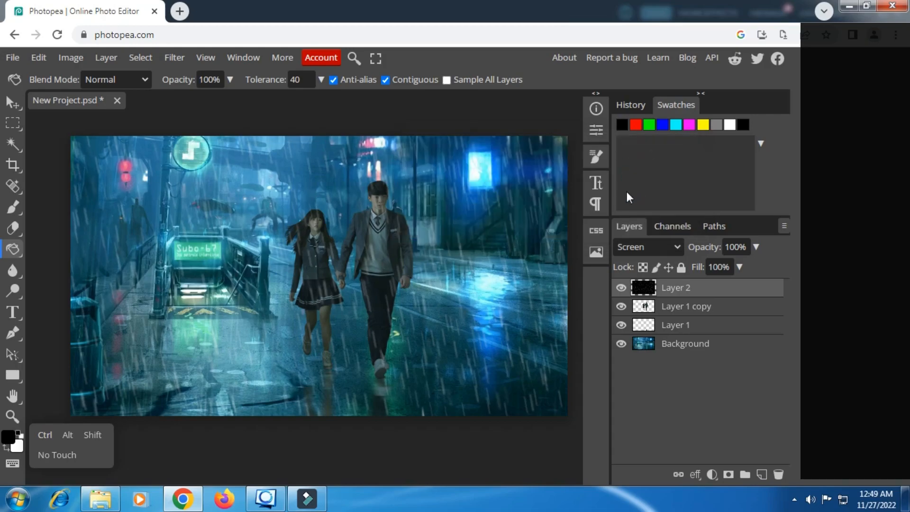
Free-transform the rain layer to about 54% of its width, keeping it over the walking couple.
{"action": "scroll", "coordinate": [357, 210], "scroll_direction": "down", "scroll_amount": 2}
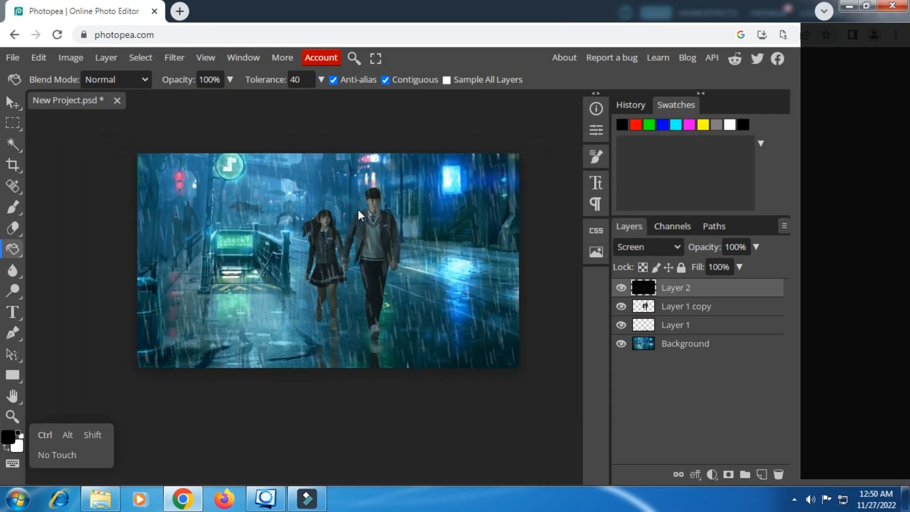
{"action": "left_click", "coordinate": [15, 124]}
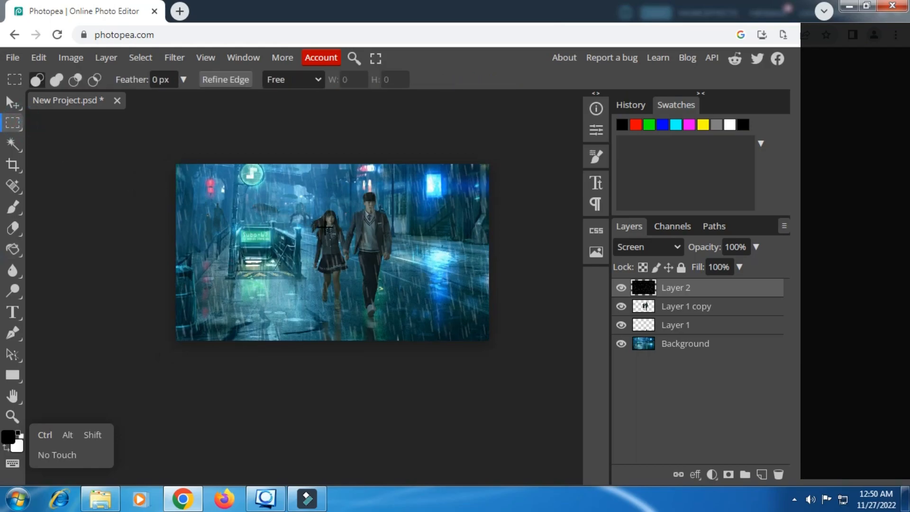
{"action": "right_click", "coordinate": [327, 226]}
{"action": "left_click", "coordinate": [374, 402]}
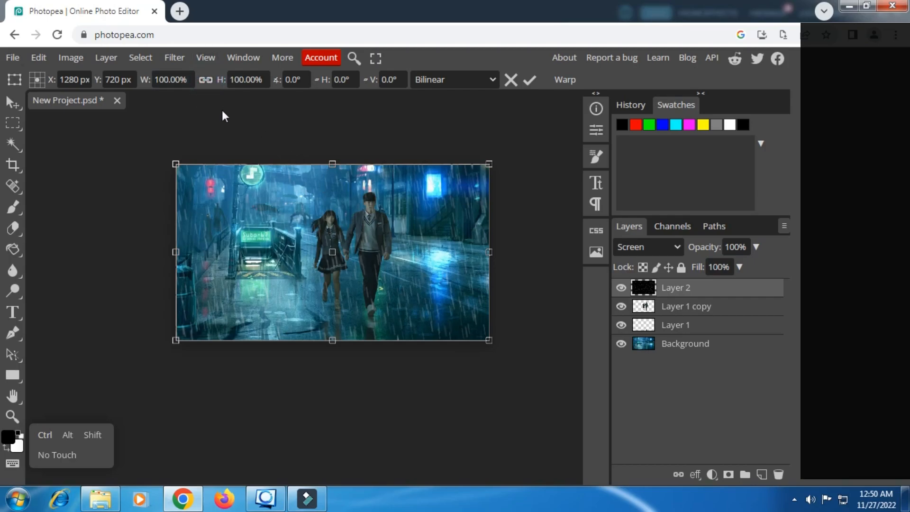
{"action": "left_click_drag", "start_coordinate": [176, 249], "coordinate": [273, 254]}
{"action": "left_click_drag", "start_coordinate": [493, 253], "coordinate": [440, 254]}
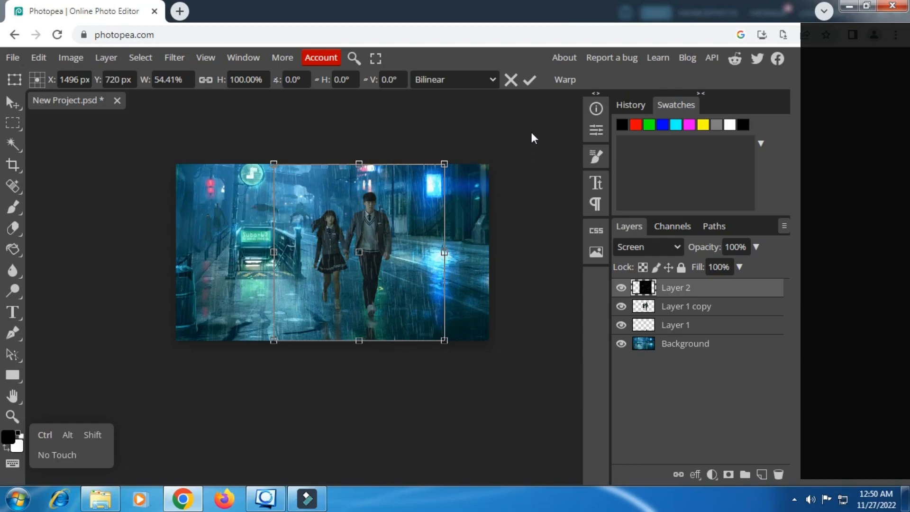
{"action": "left_click", "coordinate": [527, 80]}
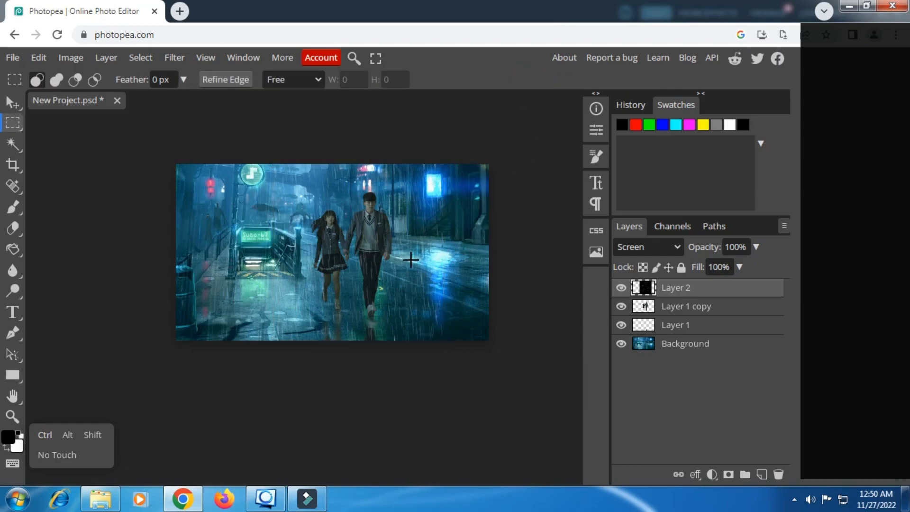
Clip the rain on Layer 2 to the couple in Layer 1 copy with a clipping mask.
{"action": "scroll", "coordinate": [392, 262], "scroll_direction": "up", "scroll_amount": 5}
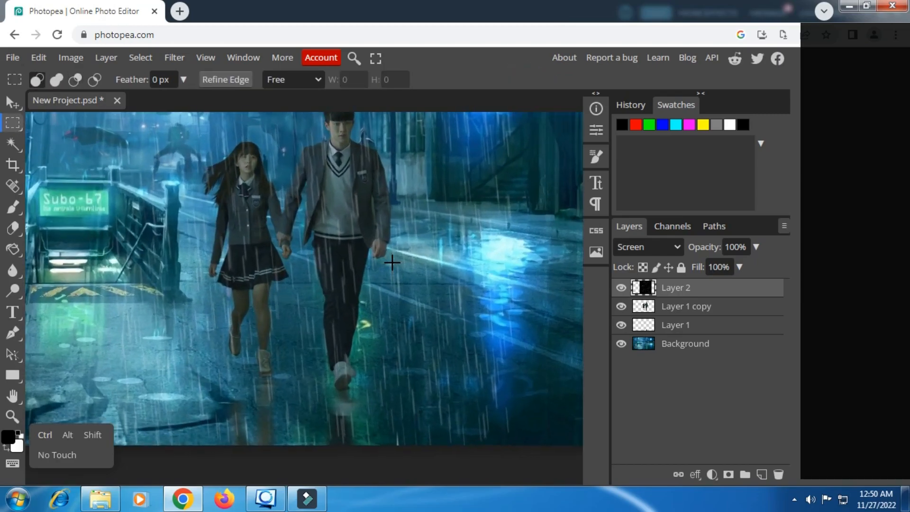
{"action": "right_click", "coordinate": [682, 290]}
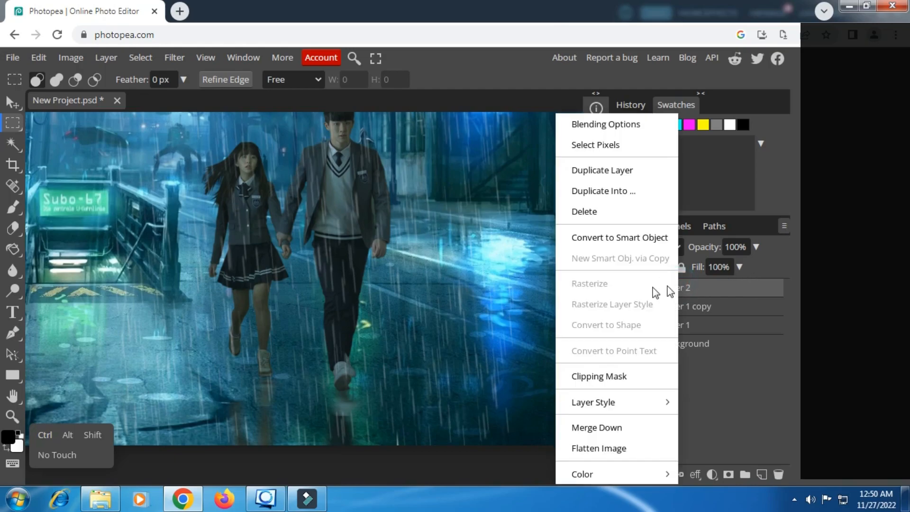
{"action": "left_click", "coordinate": [595, 379]}
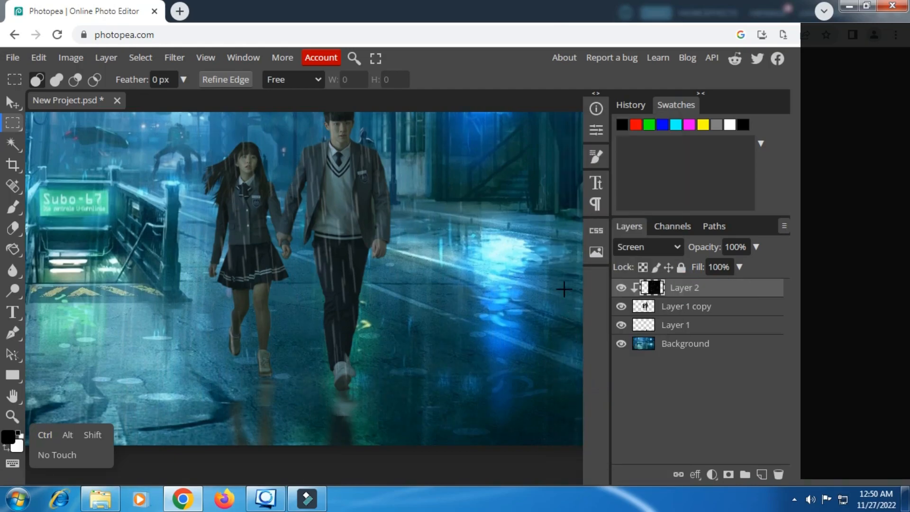
Lower the opacity of the clipped rain layer to 37%.
{"action": "left_click", "coordinate": [755, 248]}
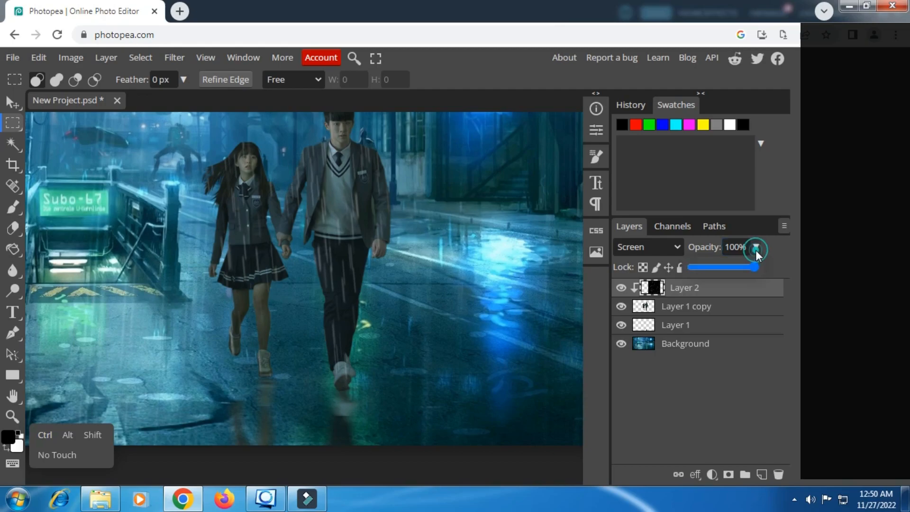
{"action": "left_click", "coordinate": [713, 266]}
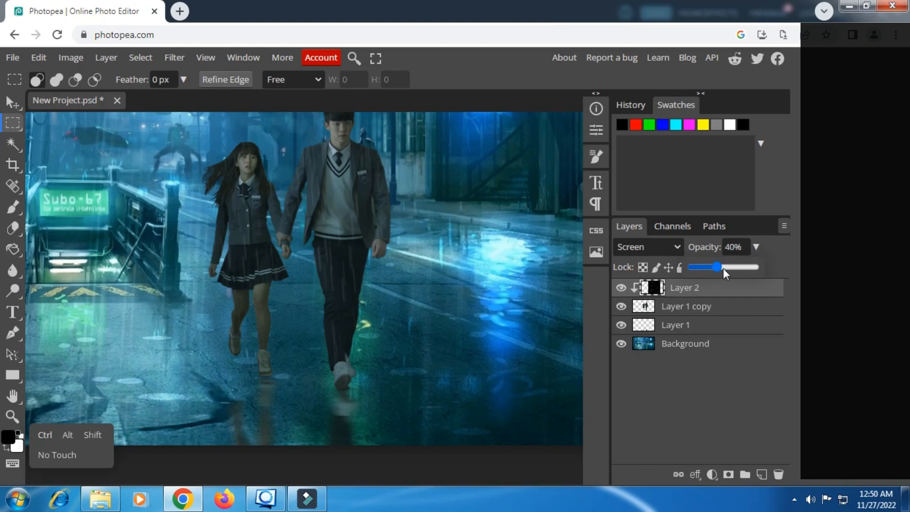
{"action": "left_click", "coordinate": [726, 266]}
{"action": "scroll", "coordinate": [428, 201], "scroll_direction": "up", "scroll_amount": 3}
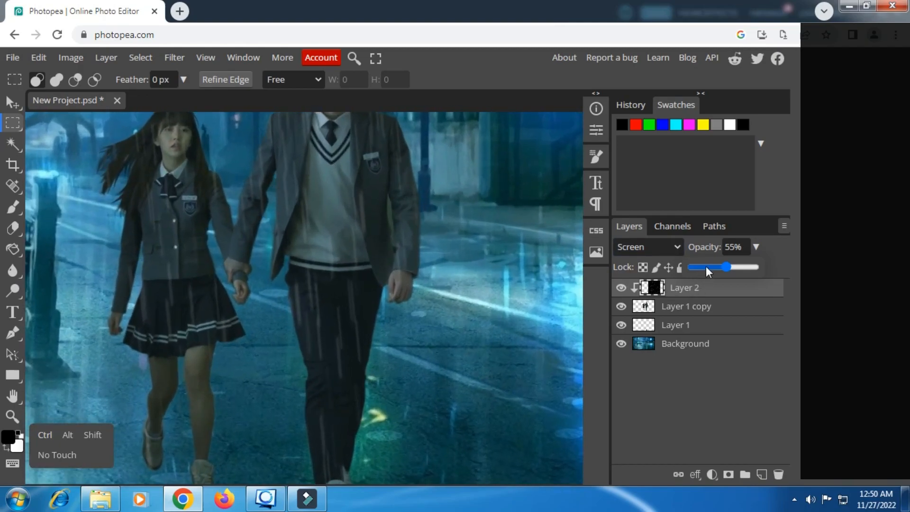
{"action": "left_click_drag", "start_coordinate": [713, 264], "coordinate": [715, 265]}
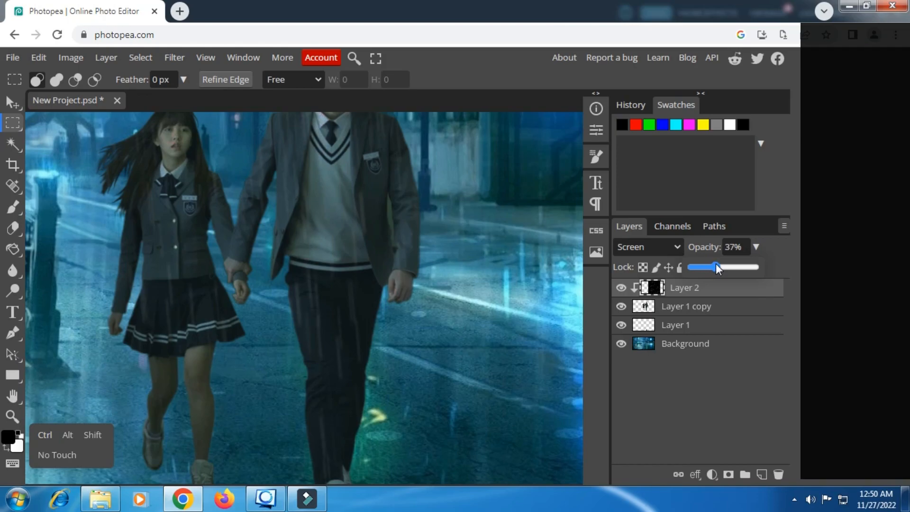
Lower the opacity of the clipped rain layer to 34%.
{"action": "left_click_drag", "start_coordinate": [714, 266], "coordinate": [712, 266]}
{"action": "scroll", "coordinate": [391, 258], "scroll_direction": "up", "scroll_amount": 3}
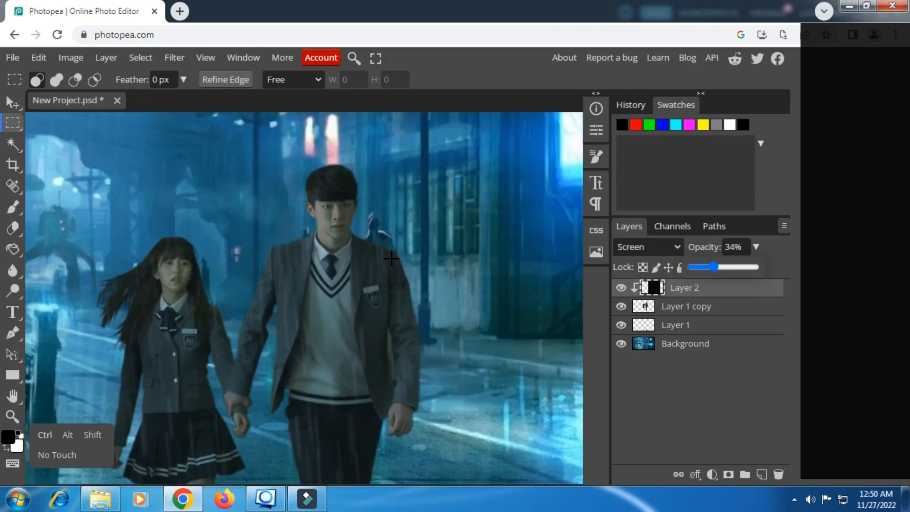
Examine the rain streaks over the couple, from their upper bodies to their feet, and how they blend with the street.
{"action": "scroll", "coordinate": [393, 258], "scroll_direction": "down", "scroll_amount": 3}
{"action": "scroll", "coordinate": [395, 260], "scroll_direction": "down", "scroll_amount": 3}
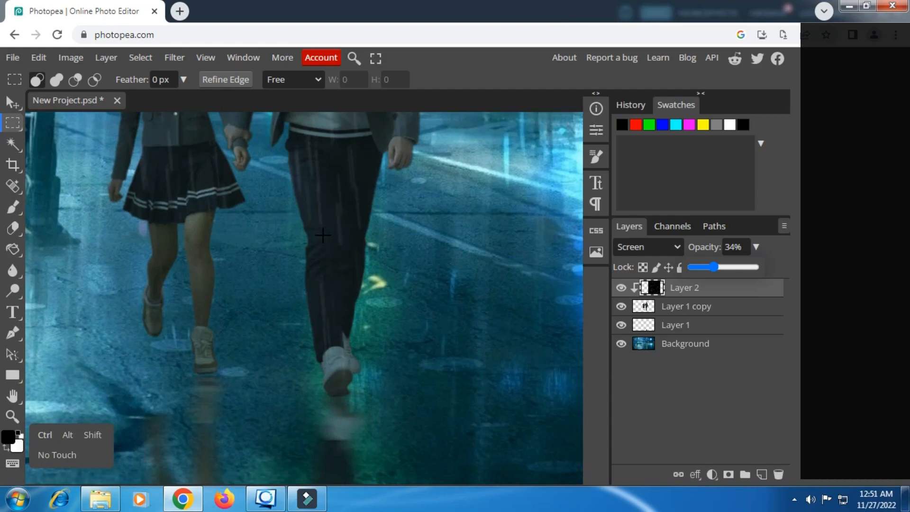
{"action": "scroll", "coordinate": [322, 236], "scroll_direction": "down", "scroll_amount": 1}
{"action": "scroll", "coordinate": [322, 236], "scroll_direction": "down", "scroll_amount": 3}
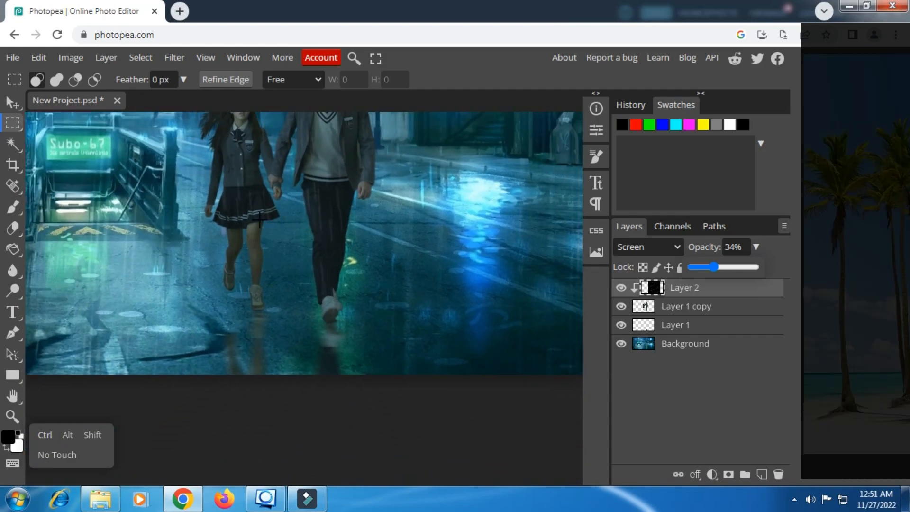
{"action": "scroll", "coordinate": [258, 211], "scroll_direction": "up", "scroll_amount": 3}
{"action": "scroll", "coordinate": [258, 211], "scroll_direction": "up", "scroll_amount": 2}
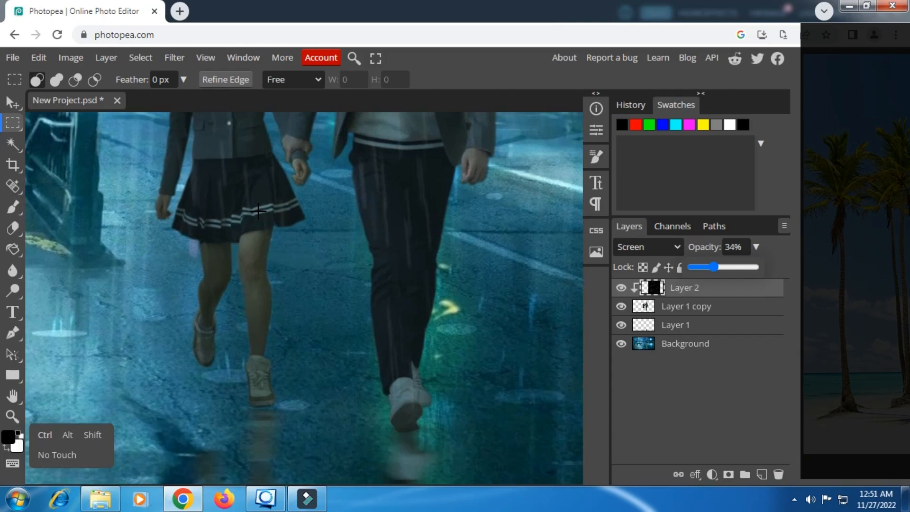
{"action": "left_click", "coordinate": [437, 57]}
{"action": "left_click_drag", "start_coordinate": [361, 197], "coordinate": [379, 348]}
{"action": "scroll", "coordinate": [361, 310], "scroll_direction": "down", "scroll_amount": 2}
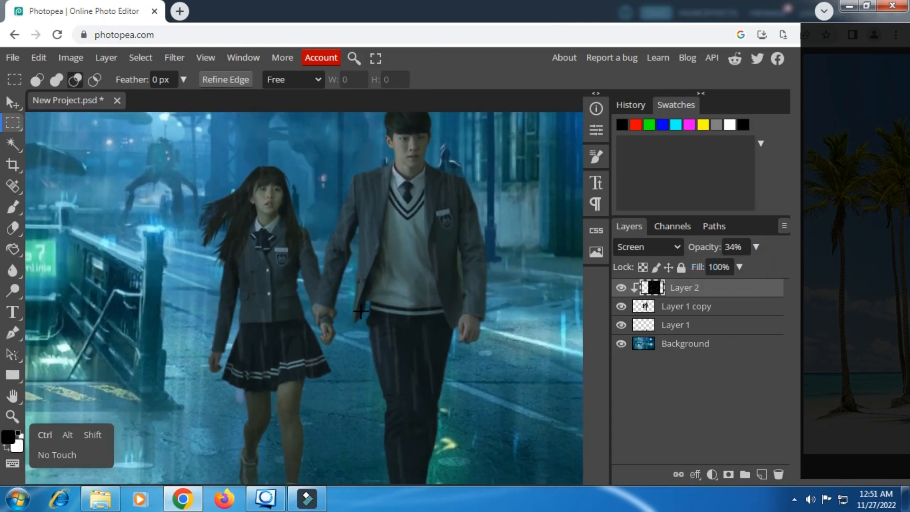
{"action": "scroll", "coordinate": [361, 310], "scroll_direction": "down", "scroll_amount": 3}
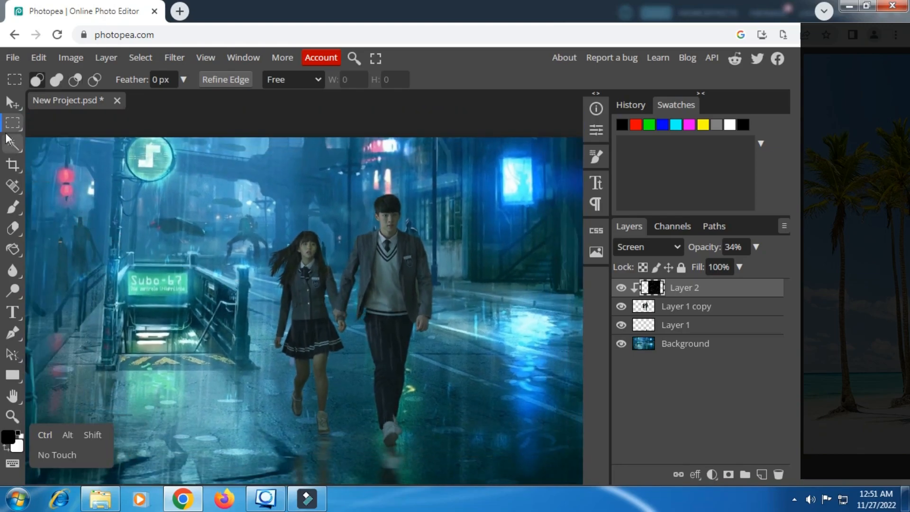
Free-transform the rain layer on Layer 2, narrowing it from both sides to about 66% width around the couple.
{"action": "right_click", "coordinate": [344, 264]}
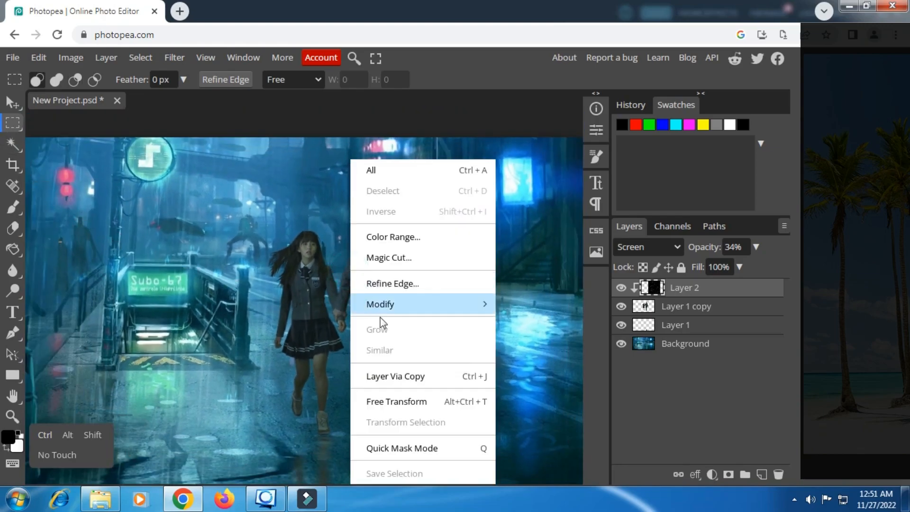
{"action": "left_click", "coordinate": [396, 403]}
{"action": "left_click_drag", "start_coordinate": [194, 314], "coordinate": [241, 315]}
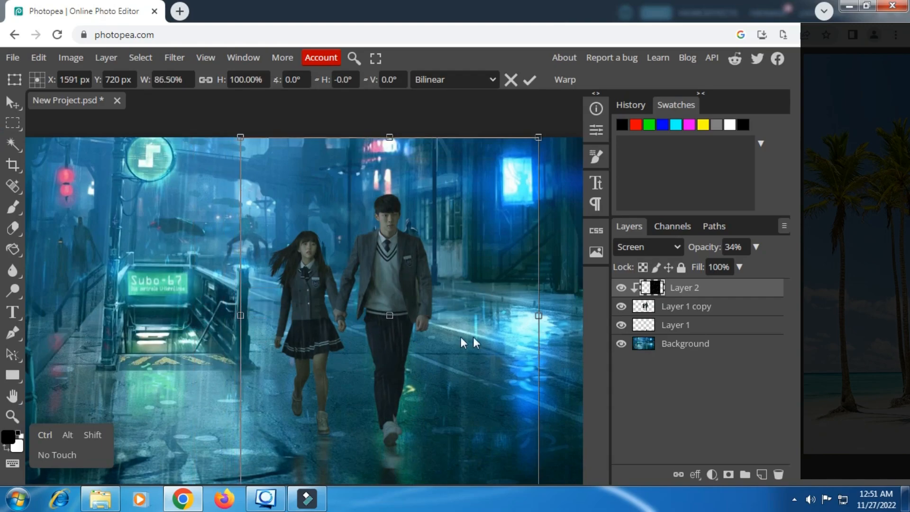
{"action": "left_click_drag", "start_coordinate": [539, 315], "coordinate": [467, 313]}
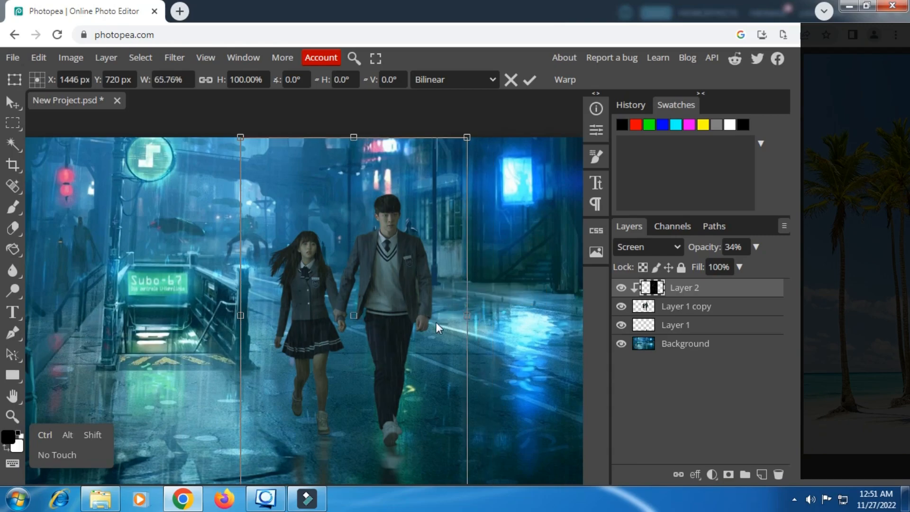
Rotate the rain layer by about 7.4° to slant the streaks and apply the transform.
{"action": "scroll", "coordinate": [413, 326], "scroll_direction": "up", "scroll_amount": 1}
{"action": "scroll", "coordinate": [413, 326], "scroll_direction": "up", "scroll_amount": 2}
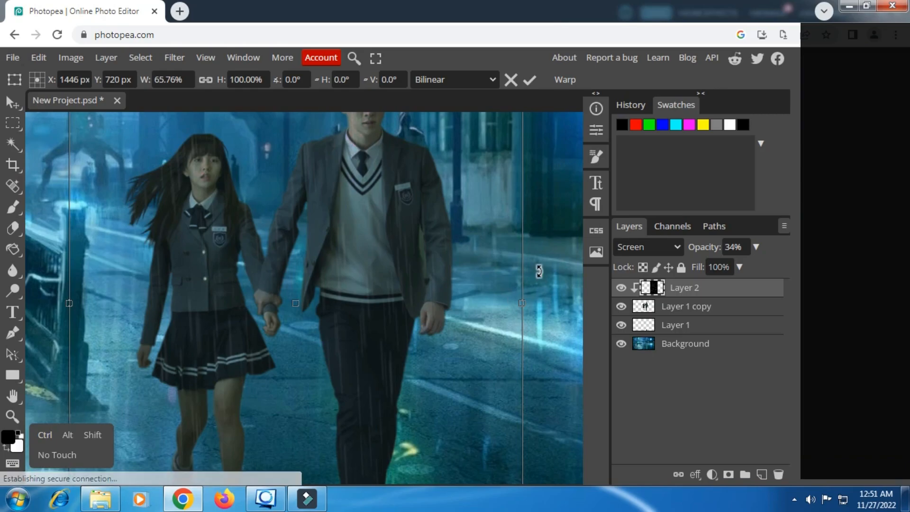
{"action": "left_click_drag", "start_coordinate": [536, 277], "coordinate": [542, 308]}
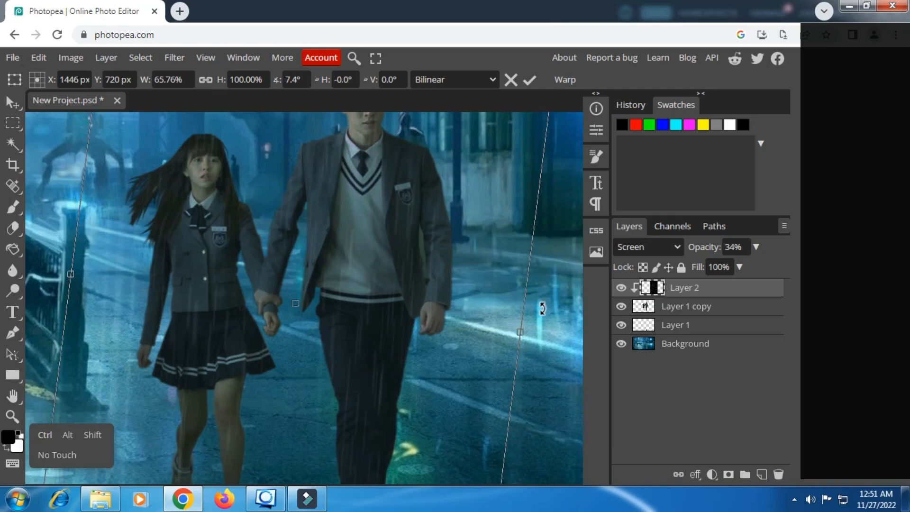
{"action": "scroll", "coordinate": [436, 290], "scroll_direction": "down", "scroll_amount": 3}
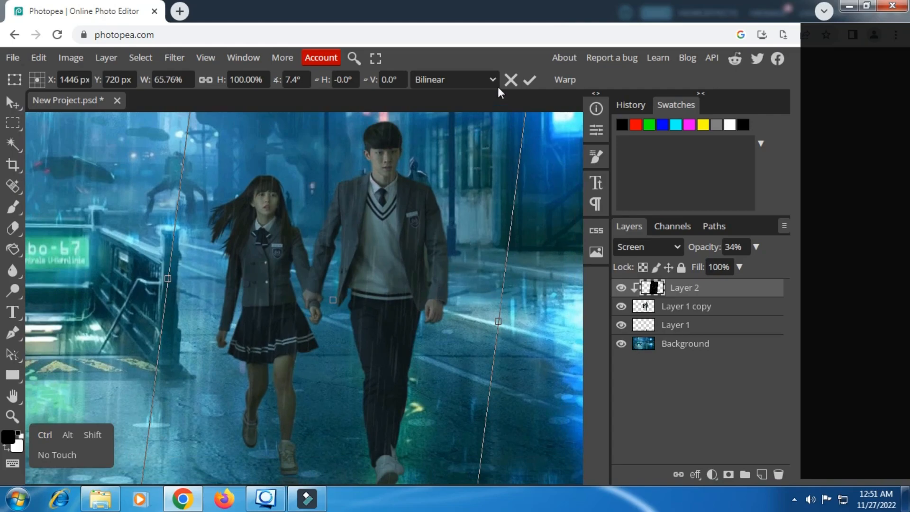
{"action": "left_click", "coordinate": [527, 84]}
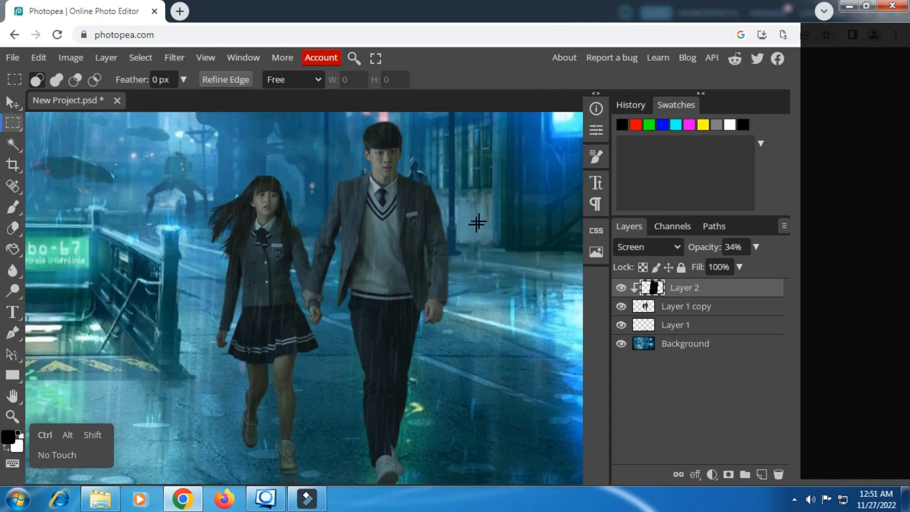
Export the finished composite as a JPG named New Project, at 2560 × 1440 px and 100% quality.
{"action": "scroll", "coordinate": [472, 230], "scroll_direction": "down", "scroll_amount": 2}
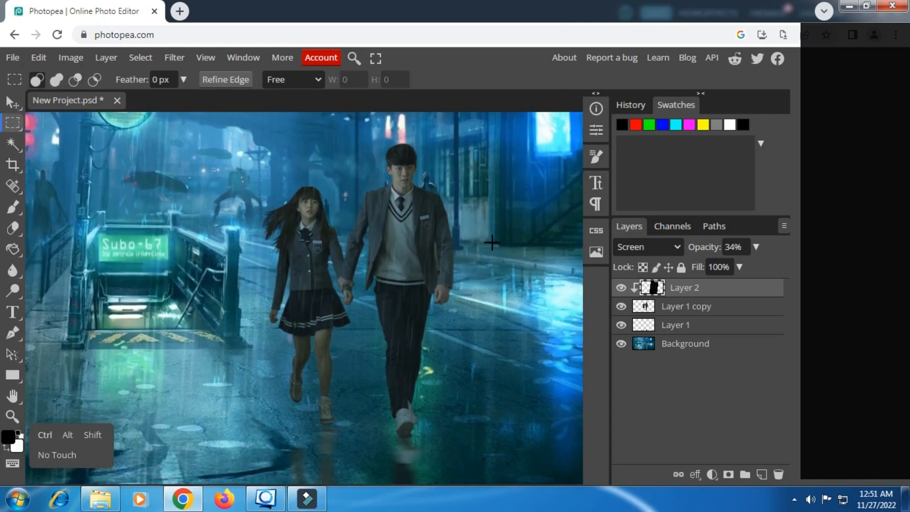
{"action": "scroll", "coordinate": [336, 228], "scroll_direction": "down", "scroll_amount": 2}
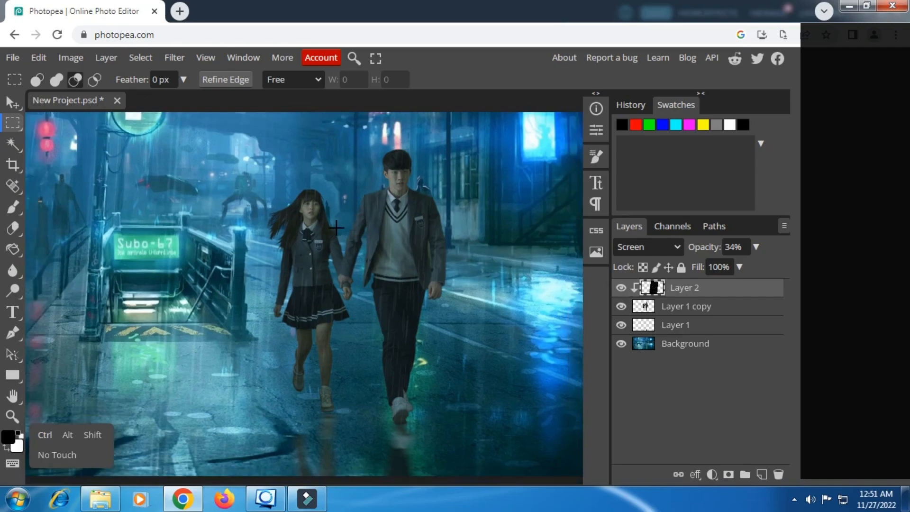
{"action": "scroll", "coordinate": [335, 228], "scroll_direction": "down", "scroll_amount": 1}
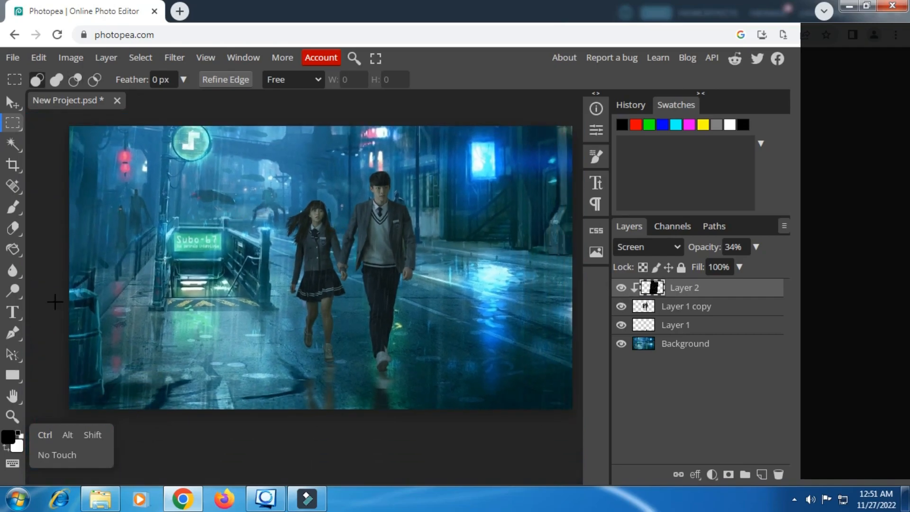
{"action": "left_click", "coordinate": [18, 59]}
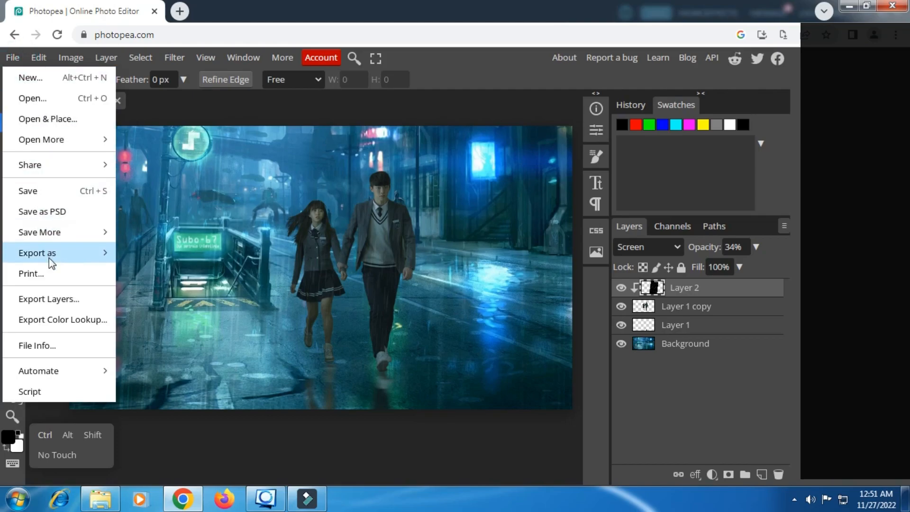
{"action": "mouse_move", "coordinate": [50, 255]}
{"action": "left_click", "coordinate": [158, 271]}
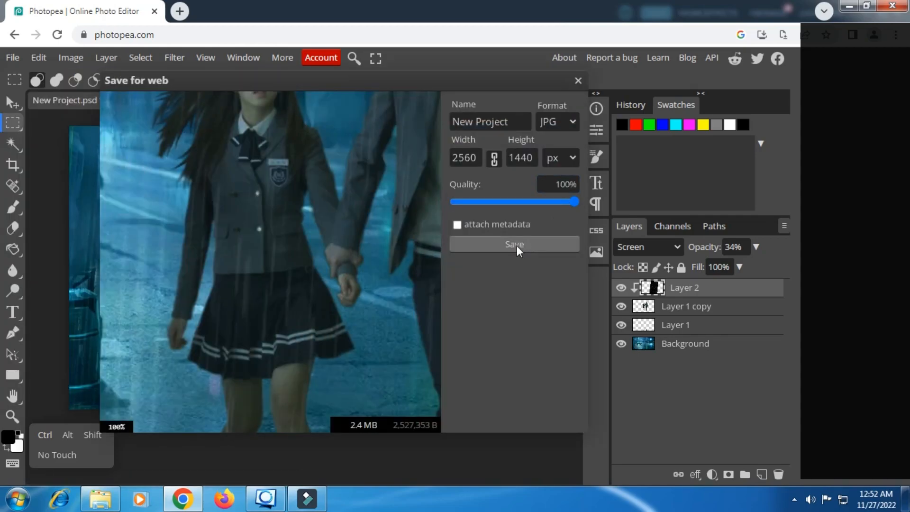
{"action": "left_click", "coordinate": [516, 245]}
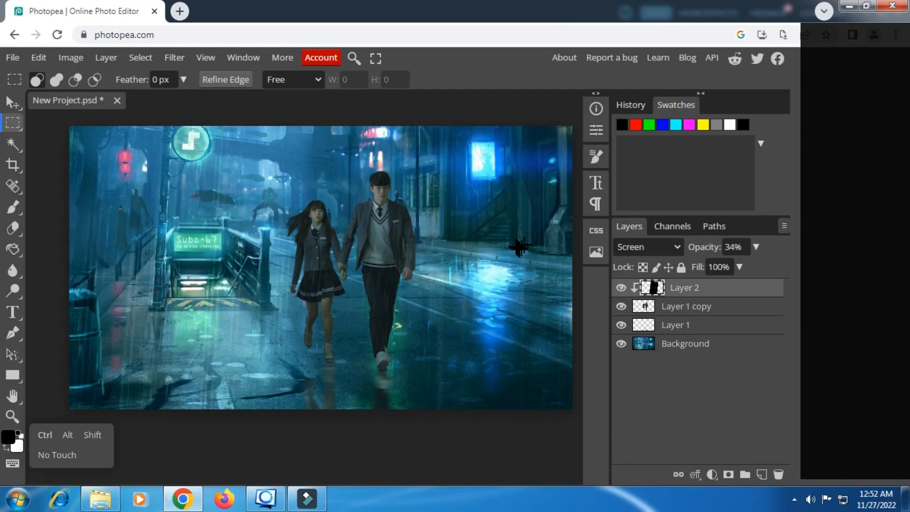